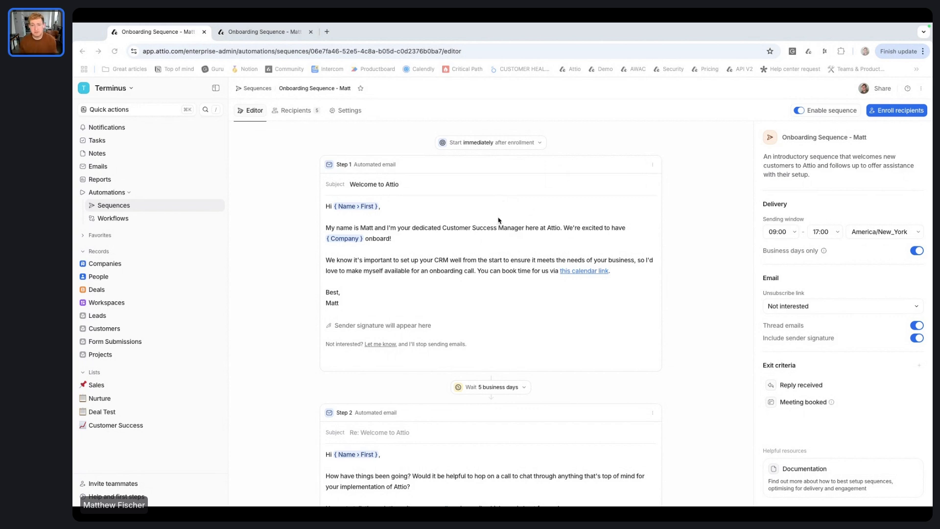
Step: Inspect the first email's greeting line and its first-name variable settings
click(490, 228)
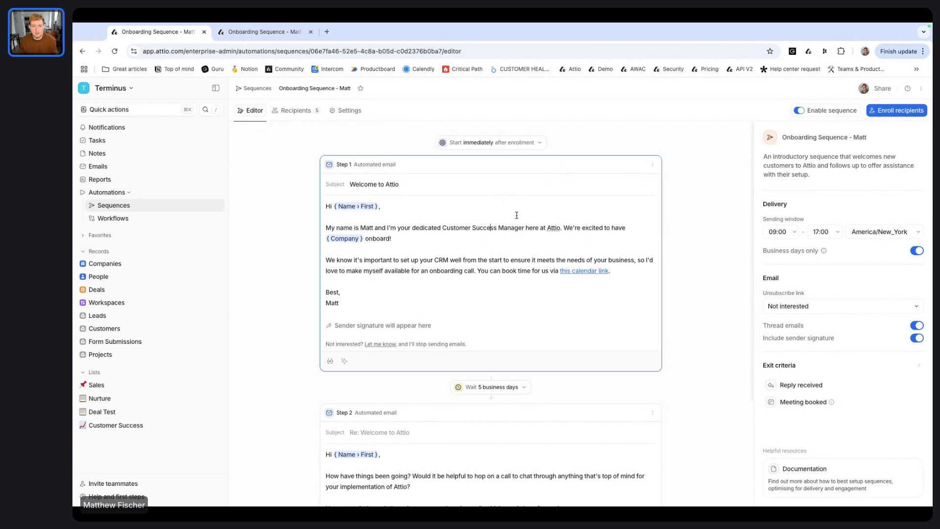
scroll(507, 246, down, 2)
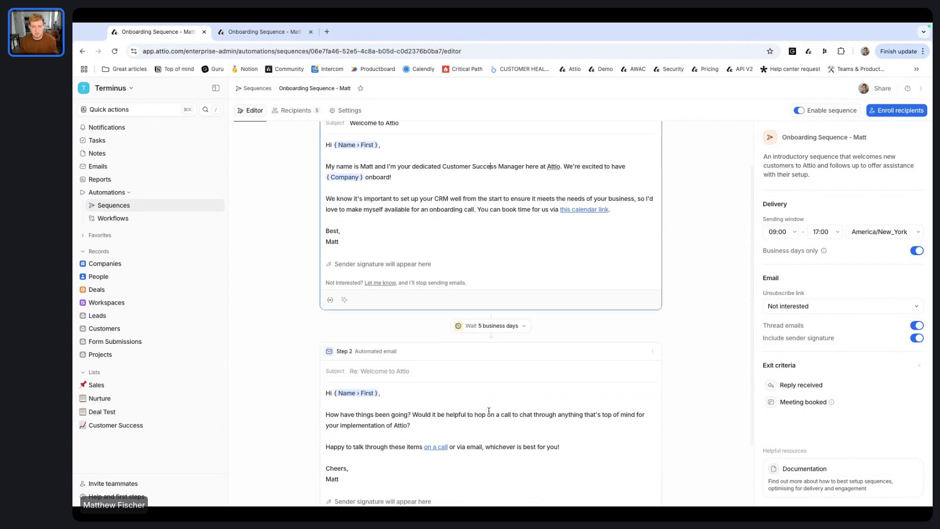
scroll(495, 304, up, 2)
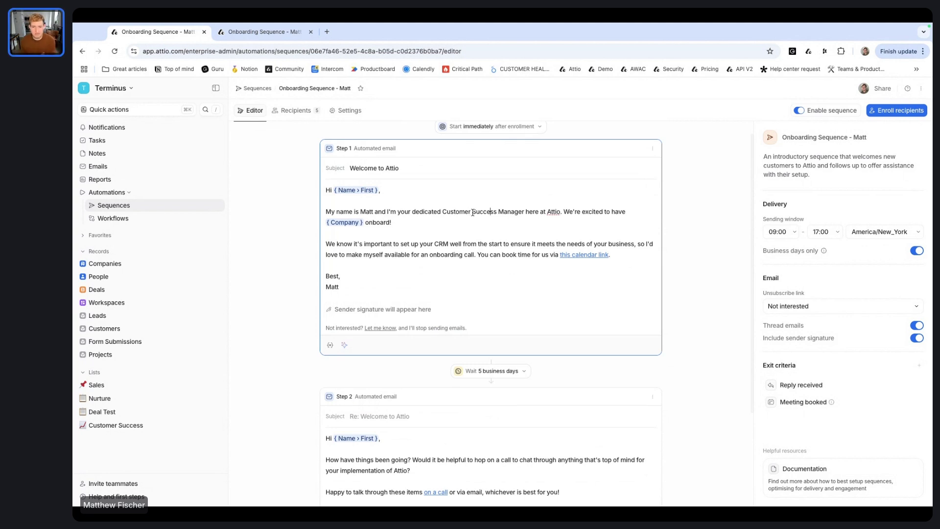
click(389, 191)
click(355, 191)
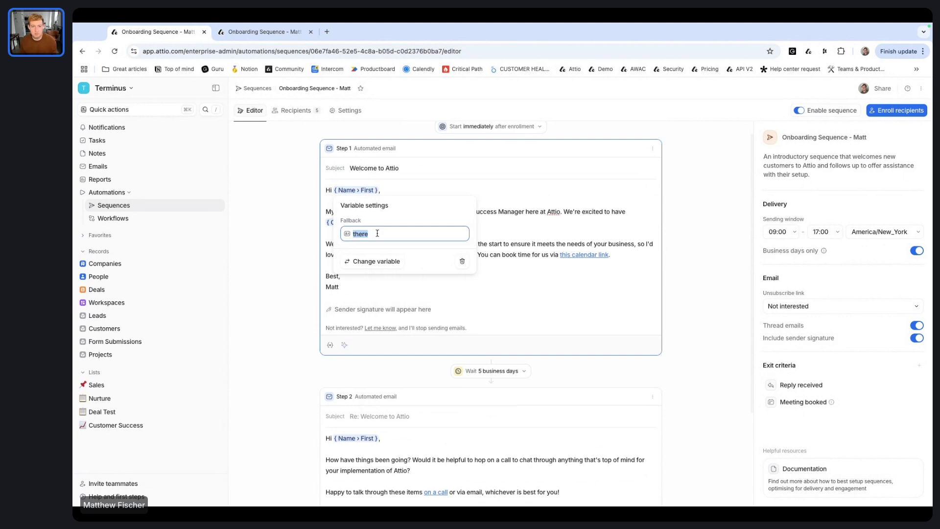
click(409, 189)
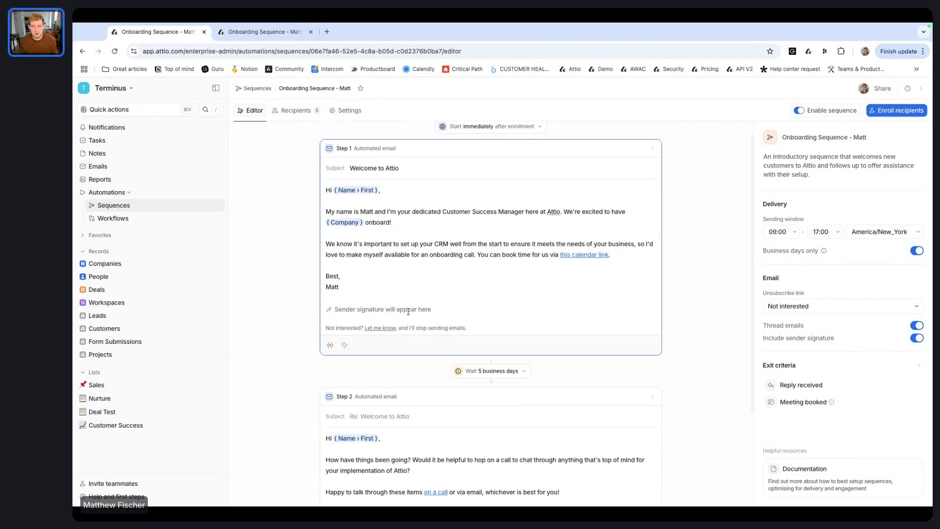
scroll(493, 286, up, 1)
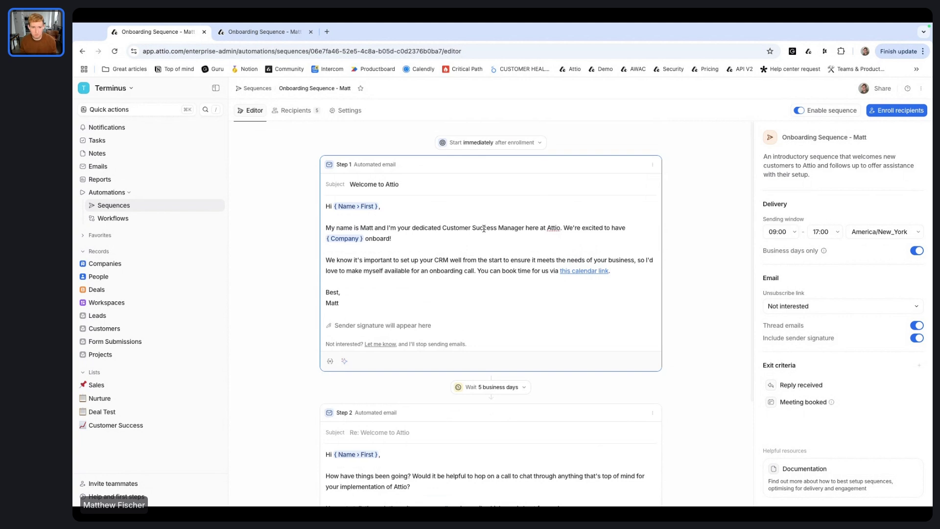
scroll(484, 229, down, 3)
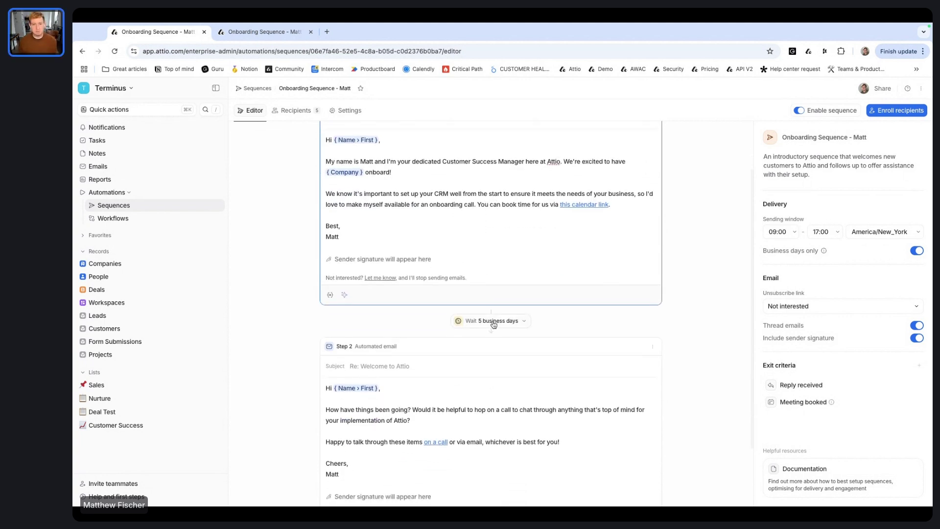
scroll(494, 325, down, 2)
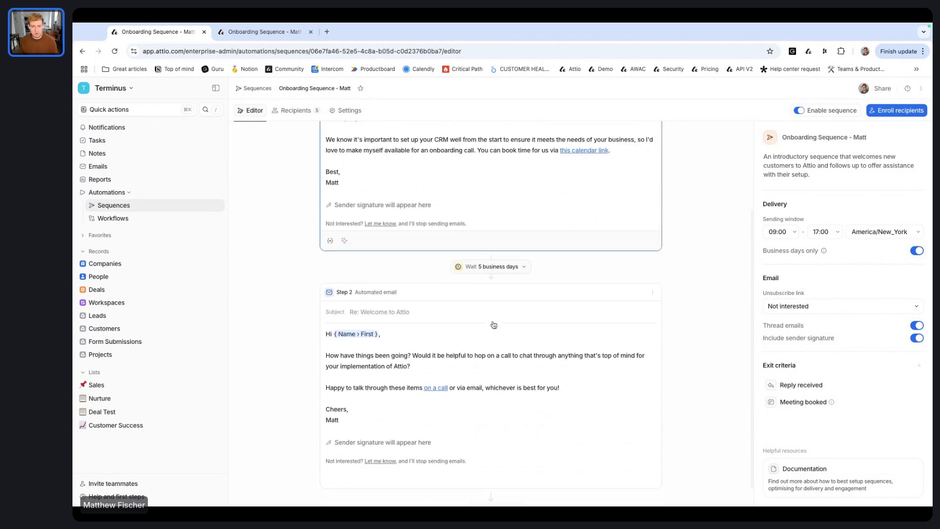
scroll(490, 355, down, 1)
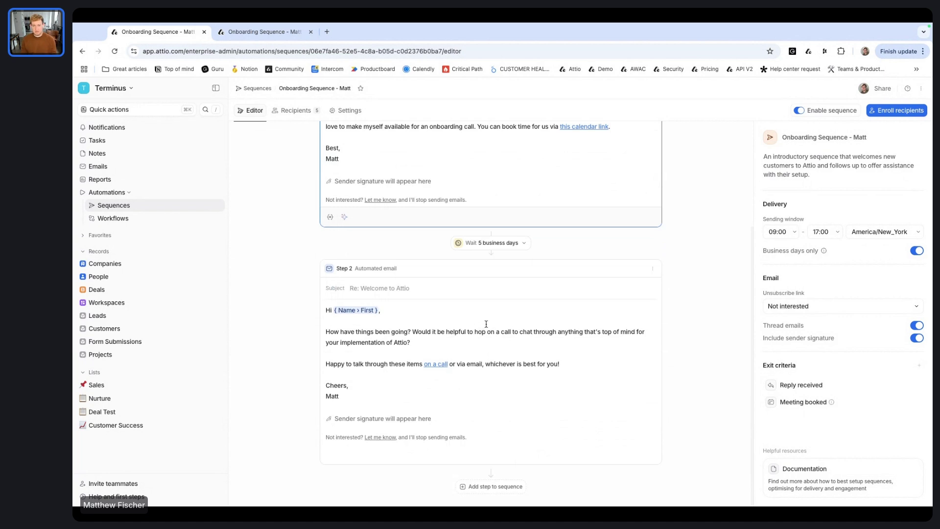
Step: Add a blank third email step after a 3-business-day wait
click(505, 243)
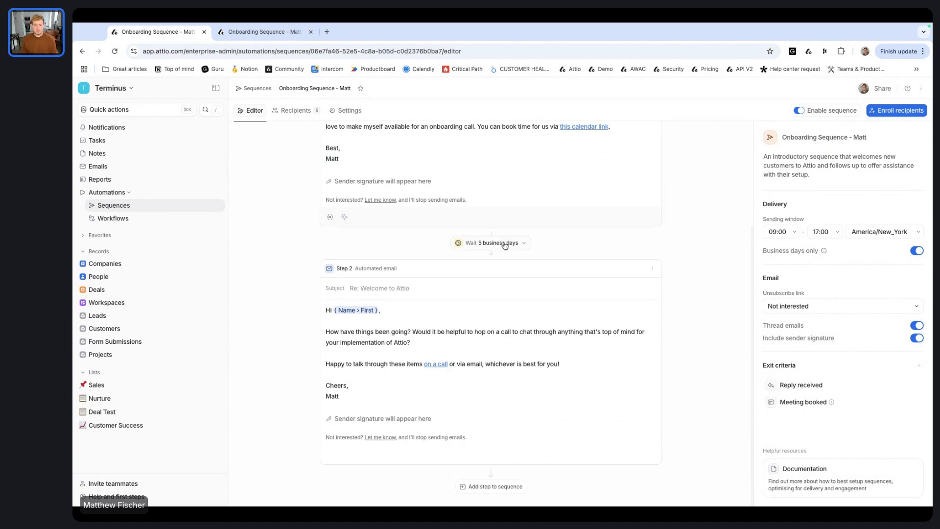
click(495, 331)
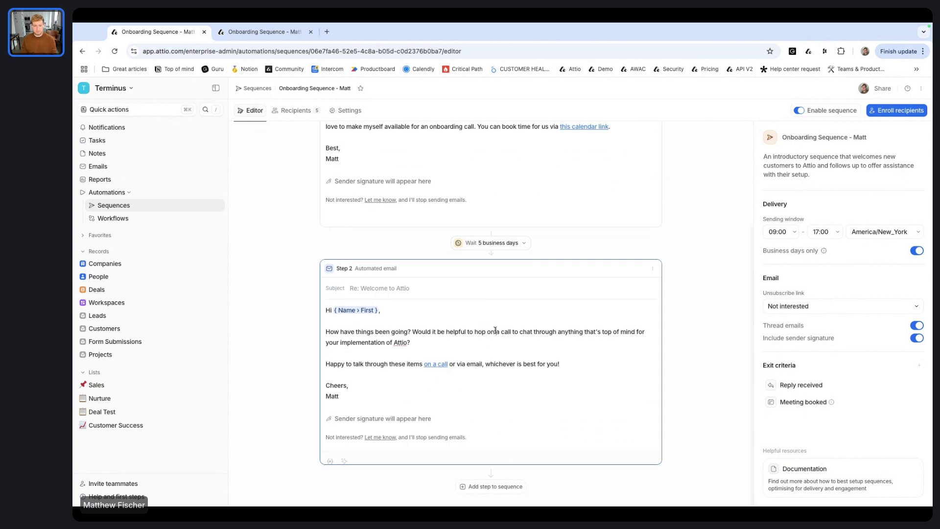
click(491, 487)
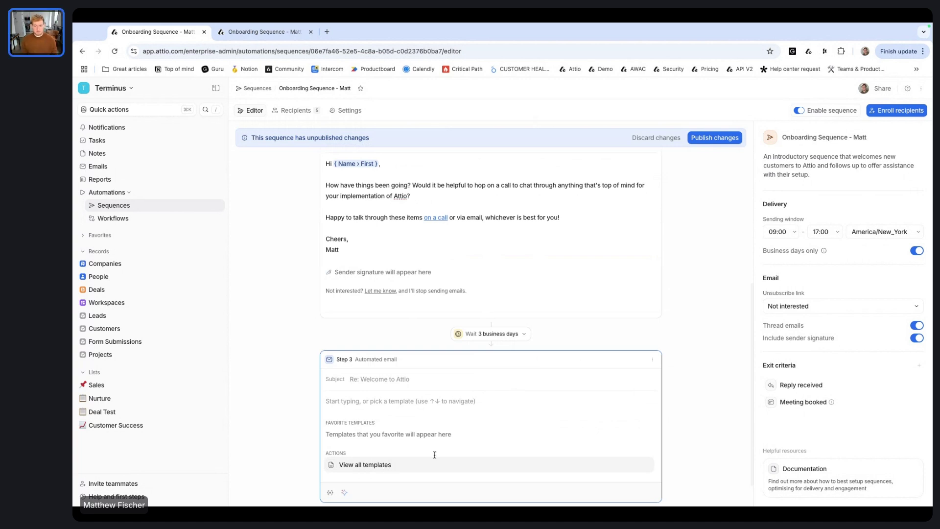
Step: Delete the empty third email step and confirm the deletion
scroll(637, 377, up, 1)
click(652, 371)
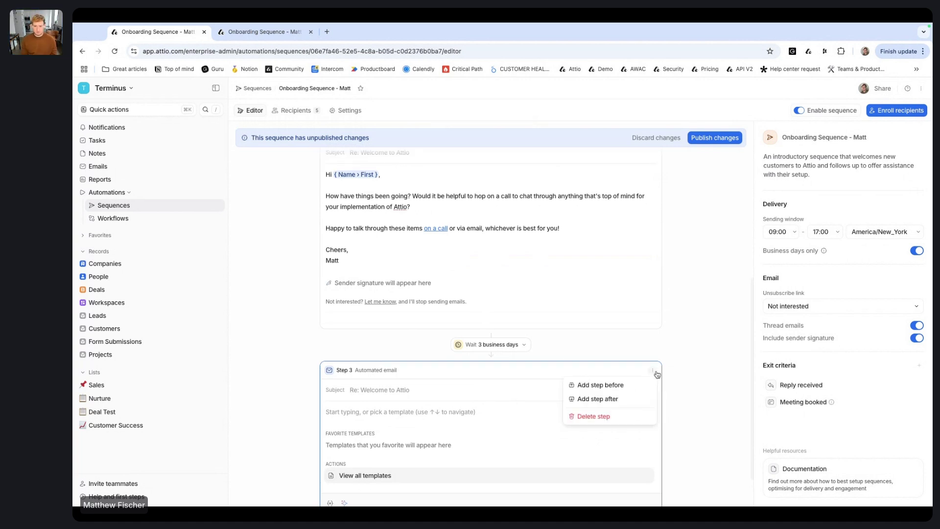
click(605, 417)
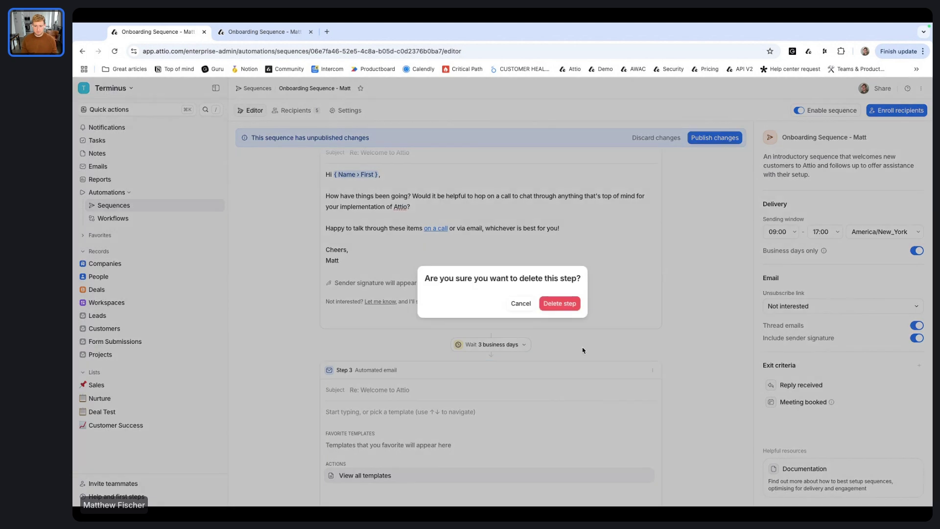
click(559, 303)
Step: Open and close Step 2's options menu without changing anything
scroll(559, 363, up, 2)
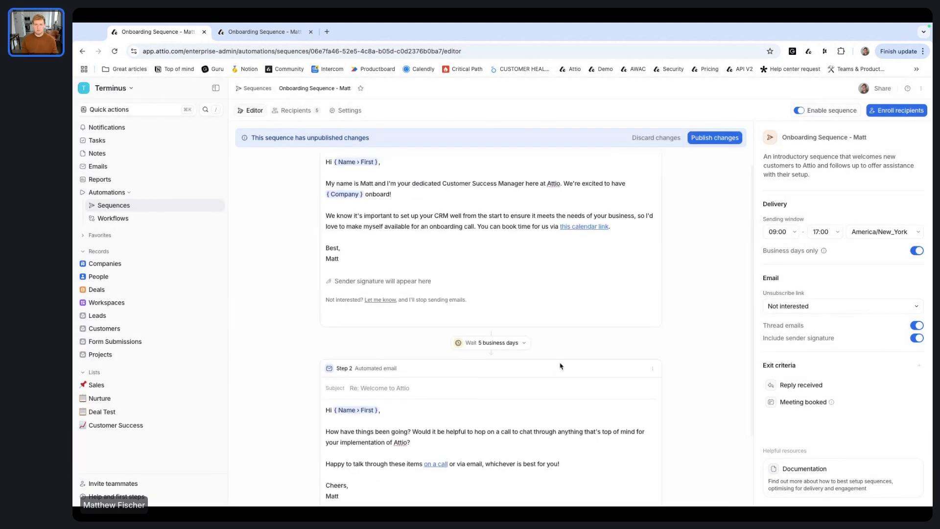
scroll(561, 367, up, 2)
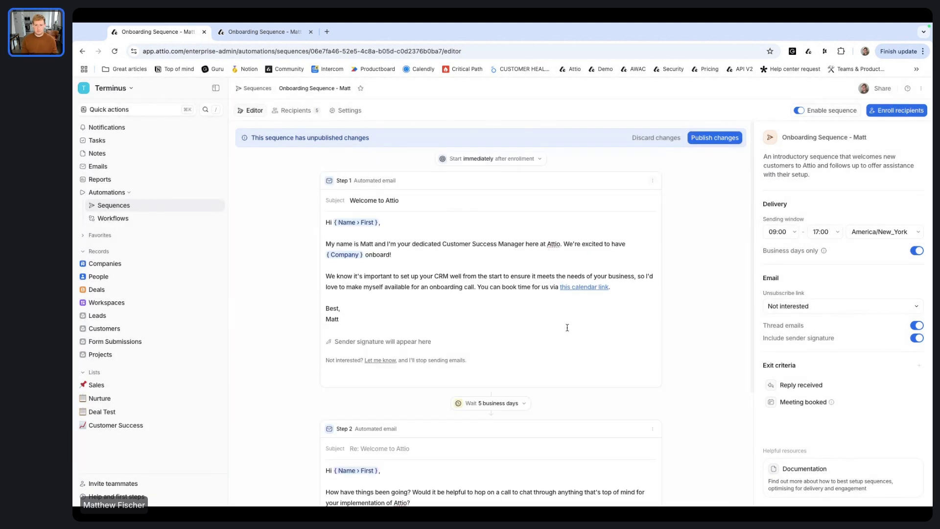
scroll(554, 362, down, 3)
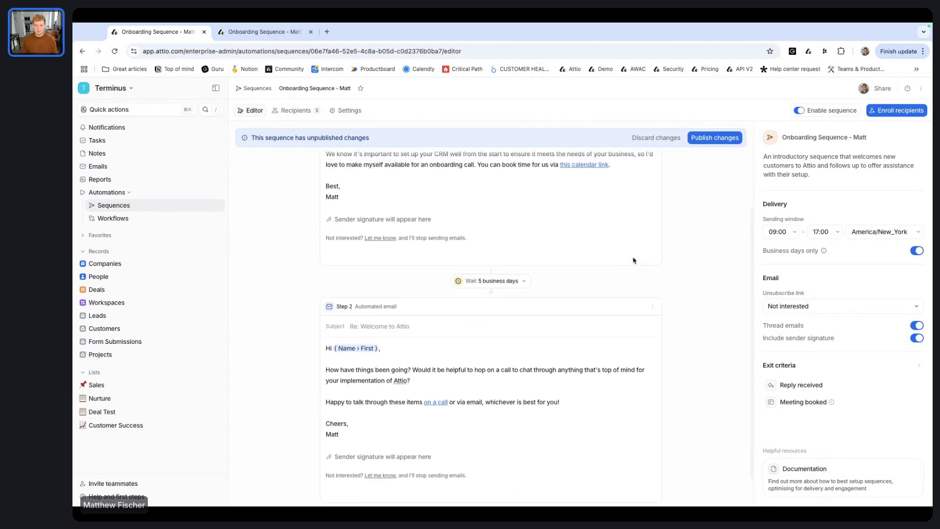
click(654, 311)
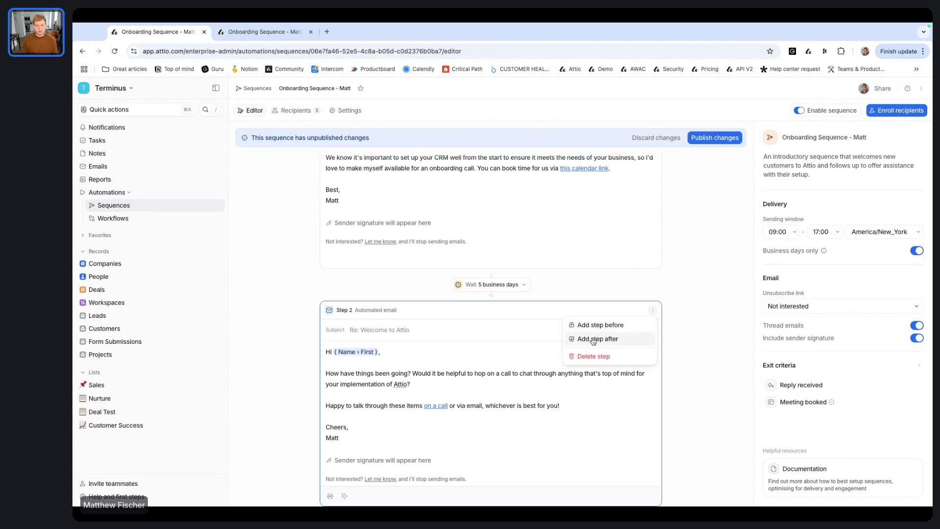
click(570, 369)
scroll(522, 371, up, 3)
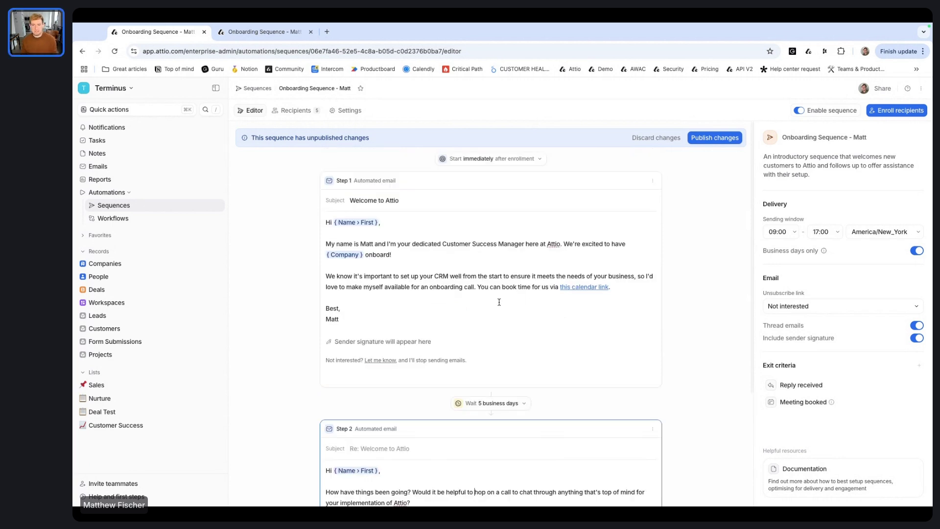
click(498, 159)
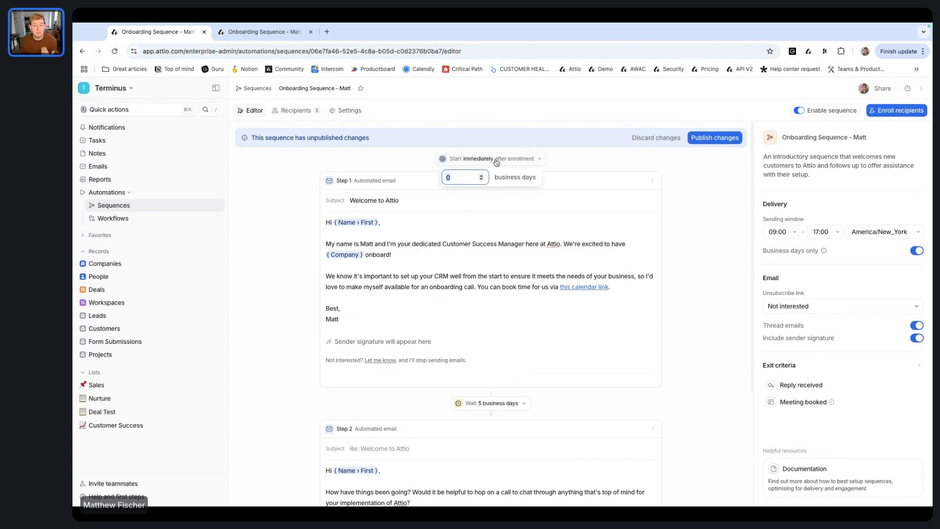
click(464, 177)
click(489, 242)
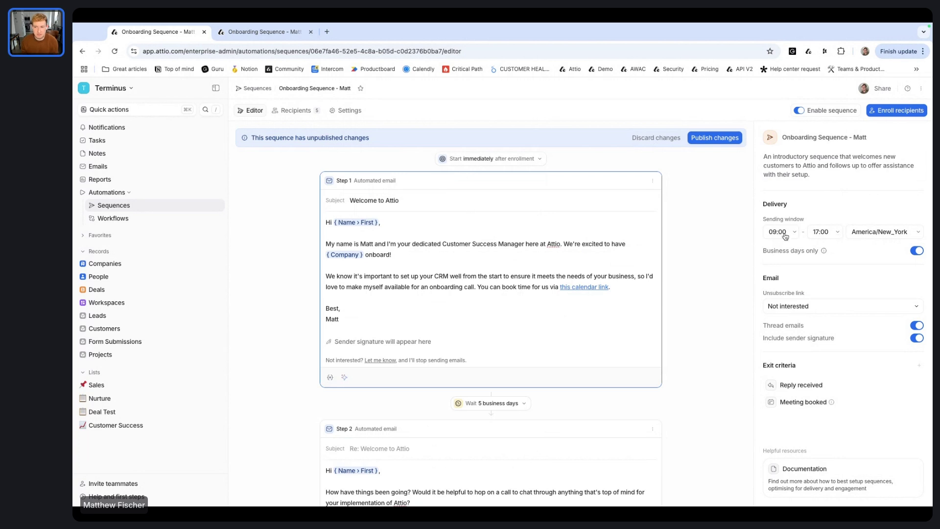
mouse_move(824, 251)
scroll(552, 262, down, 1)
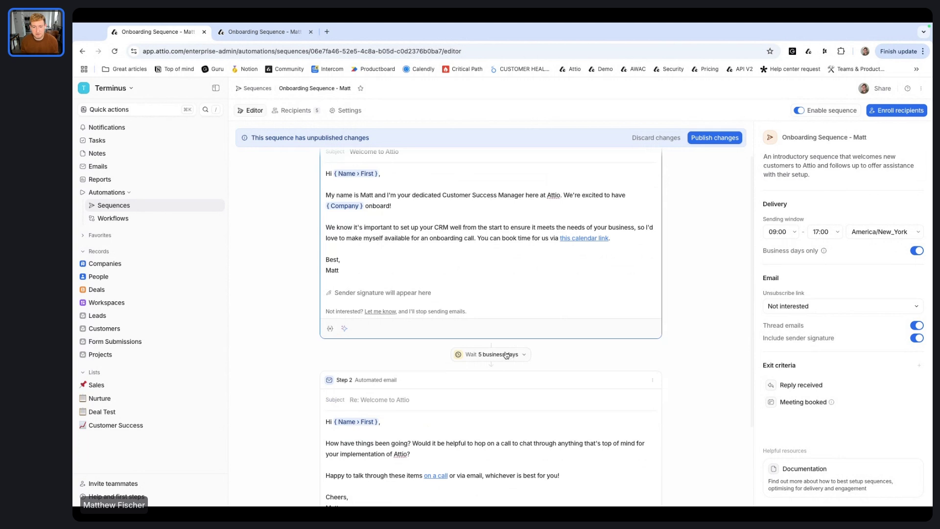
scroll(522, 277, up, 1)
scroll(521, 278, up, 1)
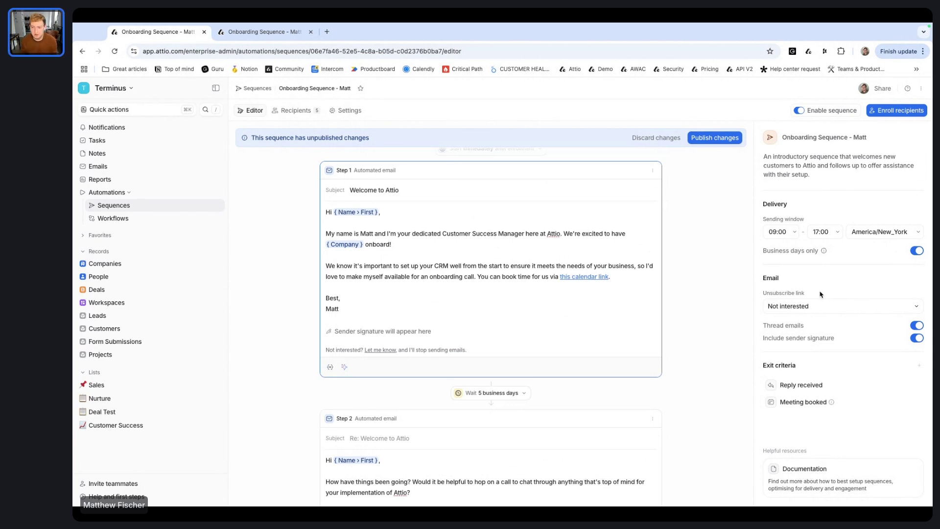
Step: Keep 'Not interested' as the unsubscribe link wording
click(828, 306)
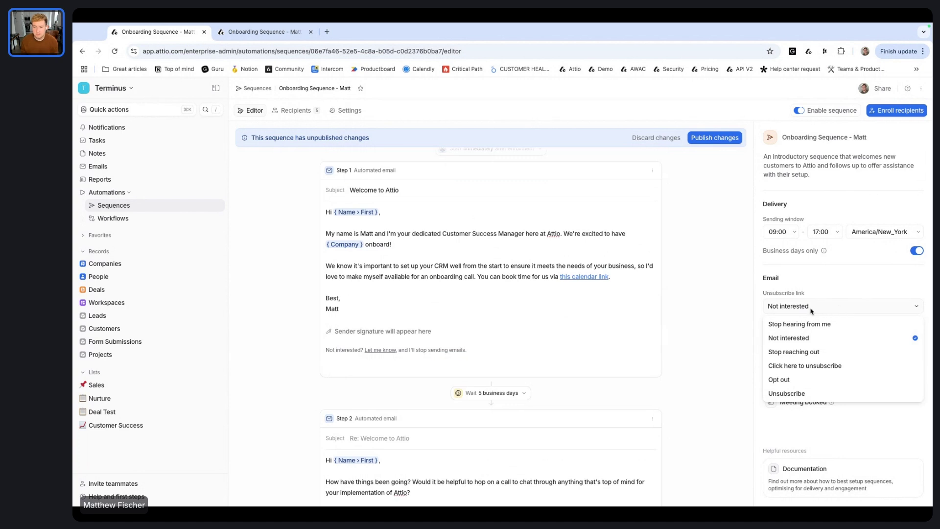
mouse_move(825, 326)
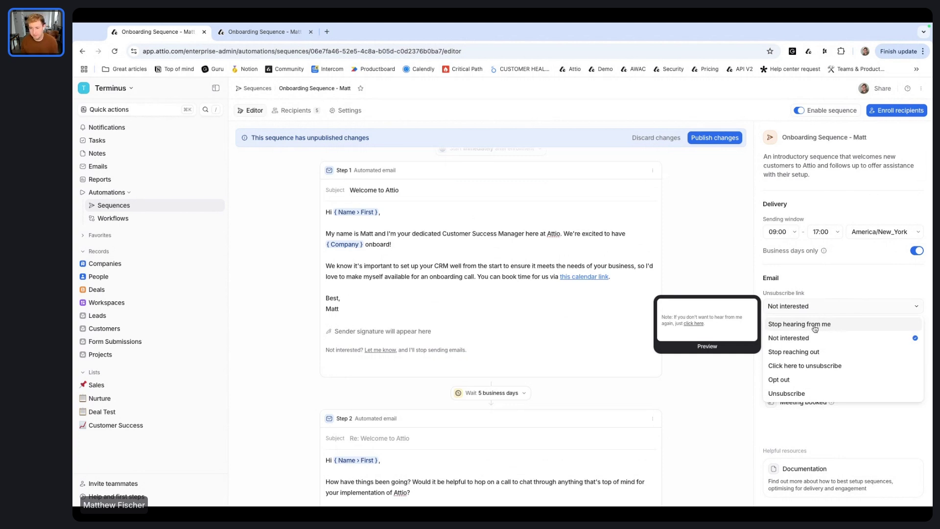
click(846, 289)
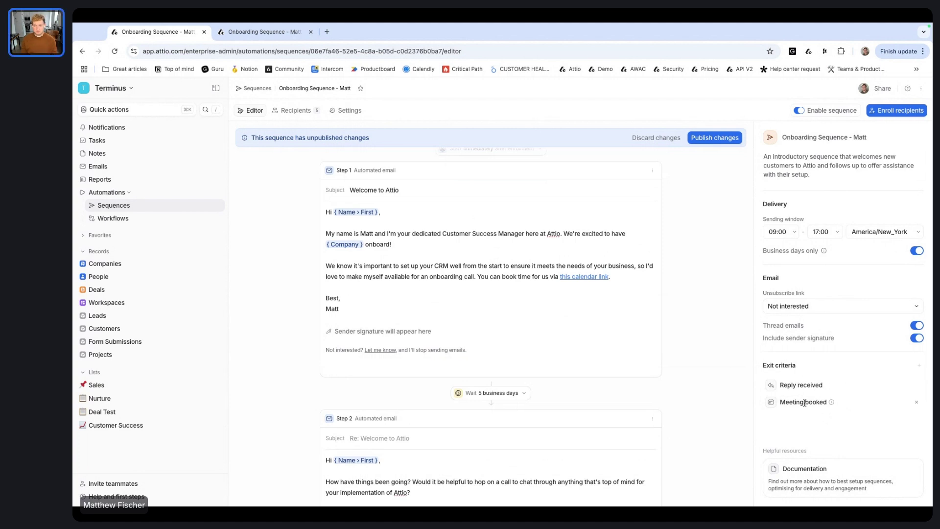
mouse_move(831, 404)
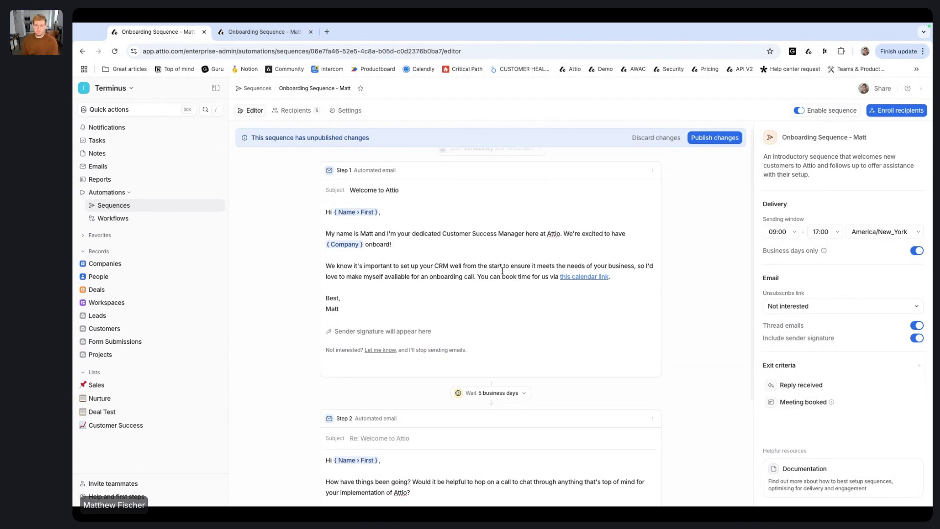
scroll(501, 268, up, 1)
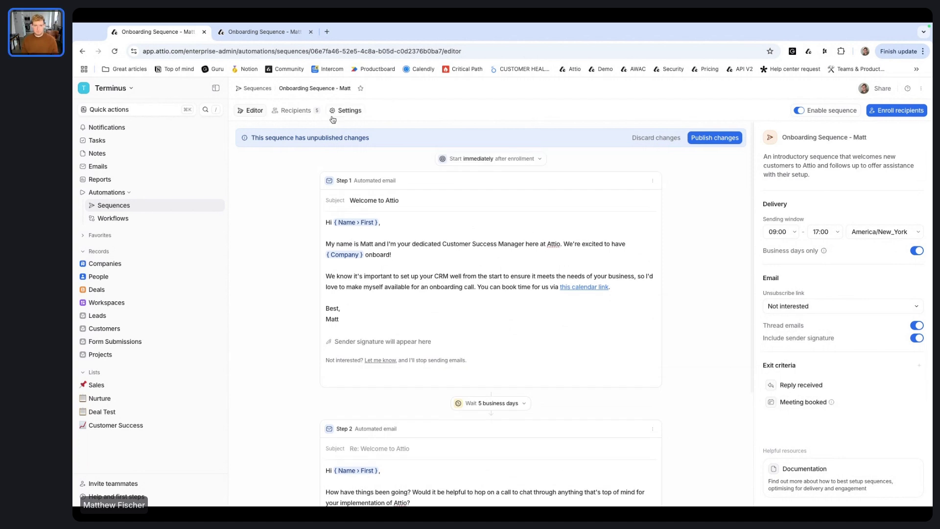
Step: Discard the unpublished changes and open the last recipient in the Recipients list
click(658, 141)
click(591, 312)
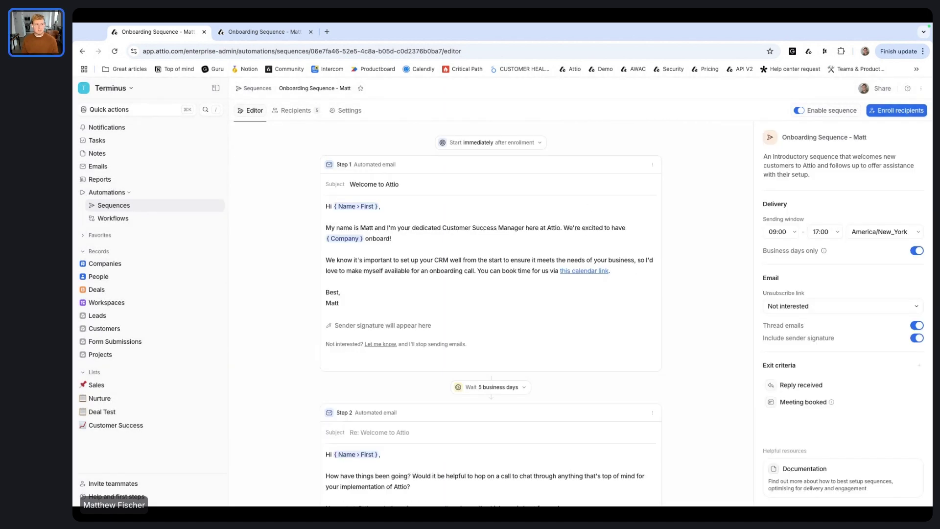
click(282, 112)
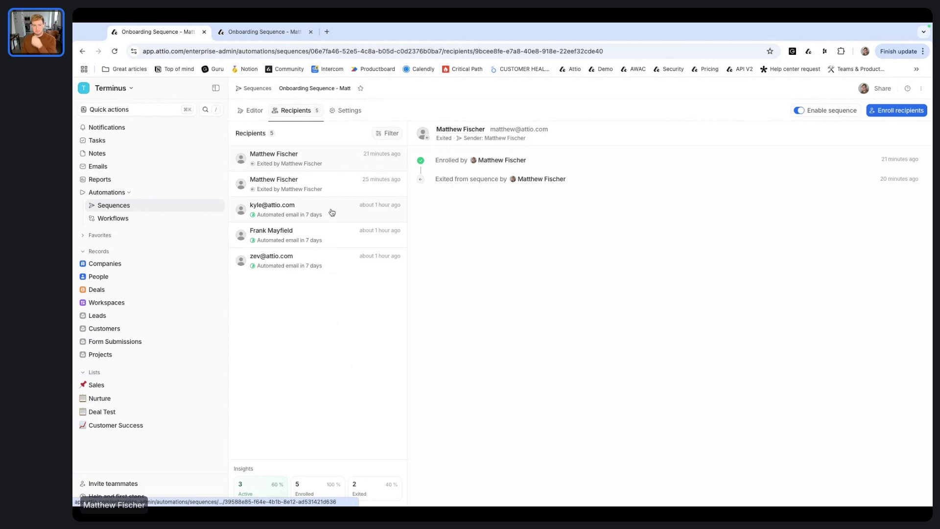
click(329, 268)
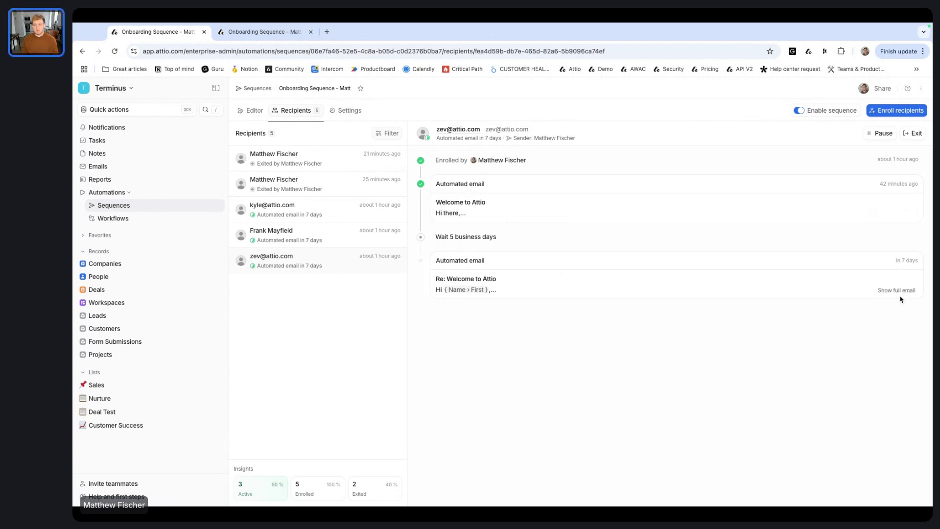
Step: Expand the full 'Re: Welcome to Attio' follow-up email due in 7 days
click(896, 290)
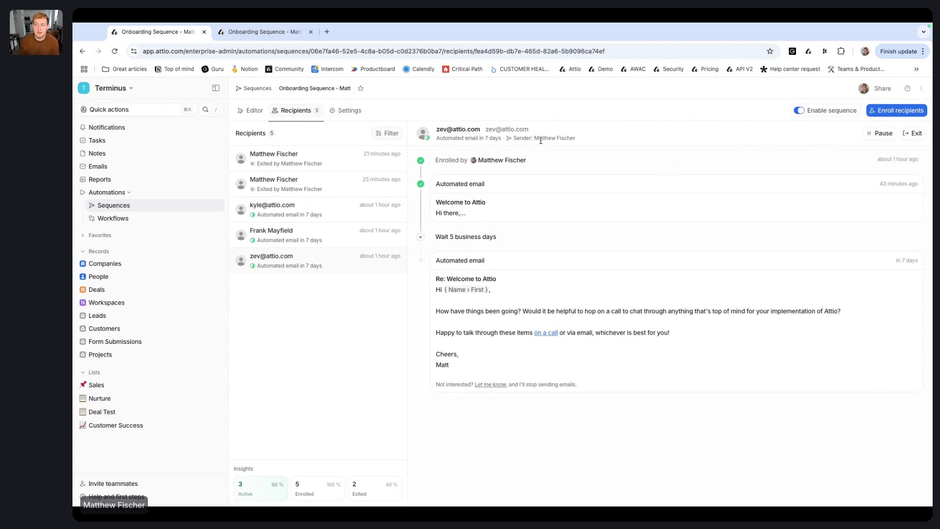
click(799, 111)
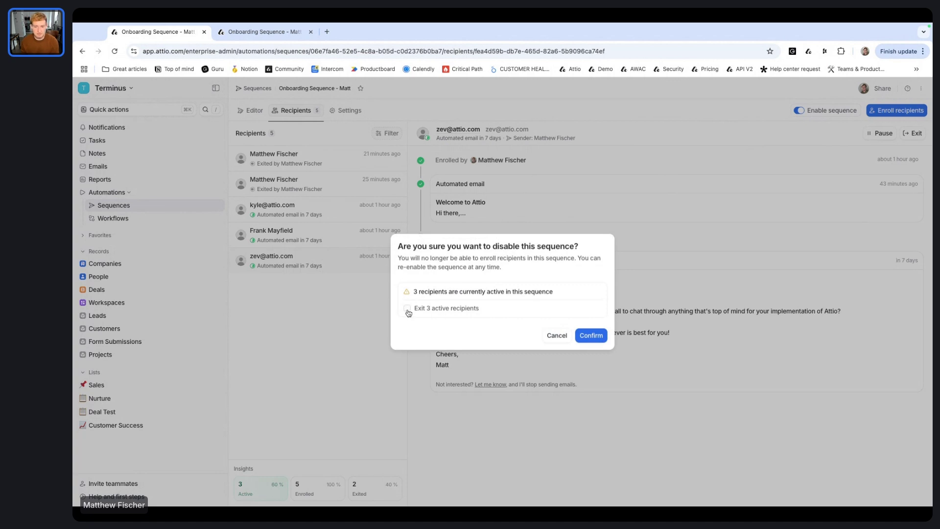
click(557, 335)
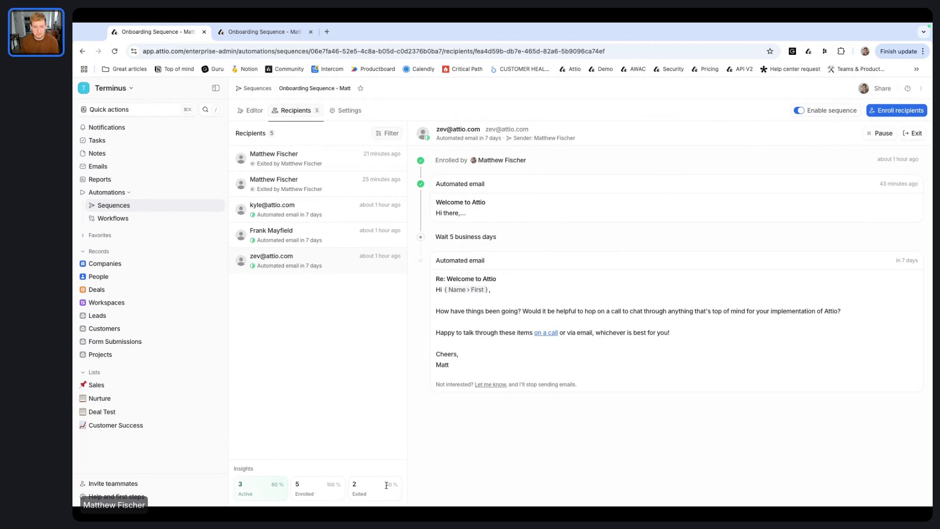
drag(387, 485, 401, 488)
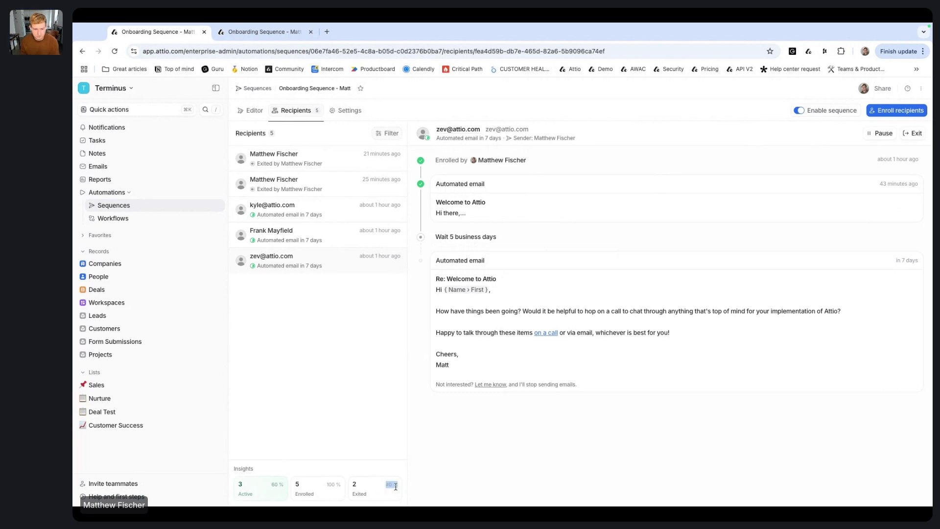
click(393, 491)
Step: Open the sequence Settings and highlight the Delegated sending section
click(351, 113)
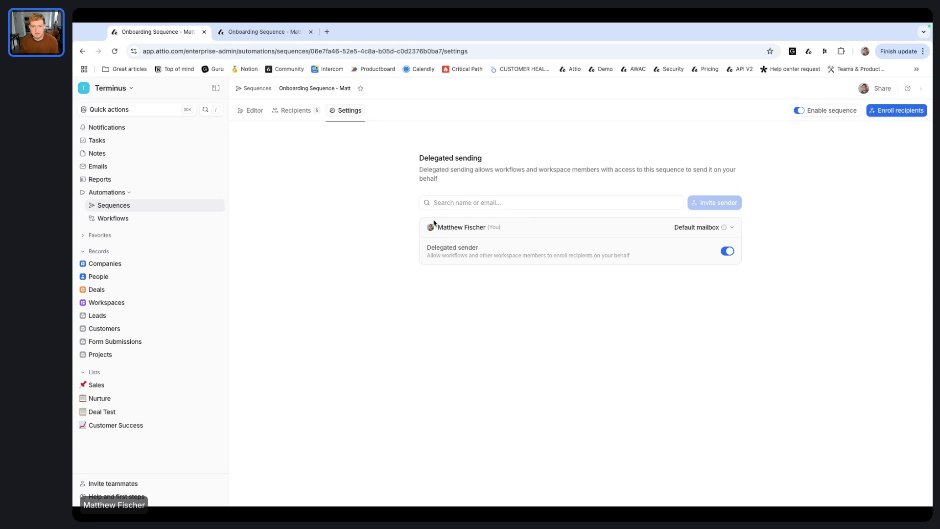
drag(419, 158, 502, 160)
click(501, 160)
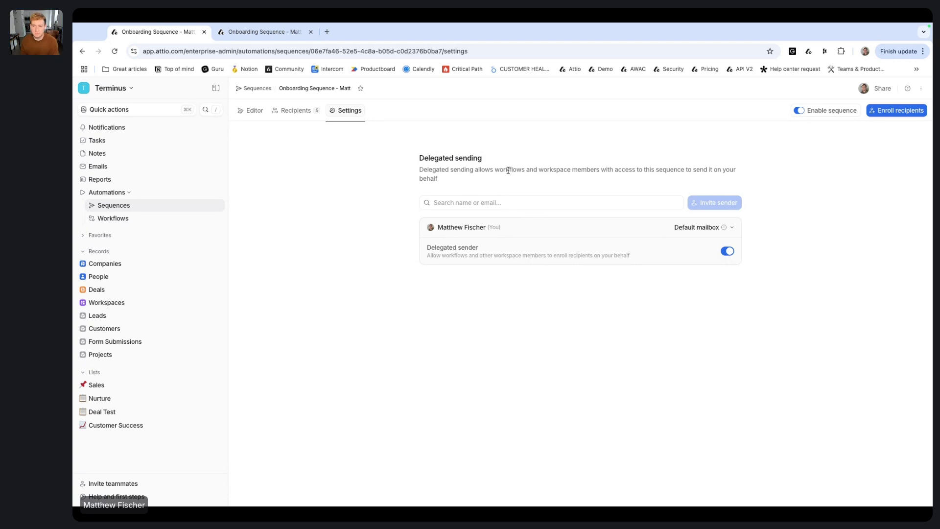
Step: Enroll the presenter's contact by email address, bringing the sequence to 6 enrolled and 4 active
click(902, 113)
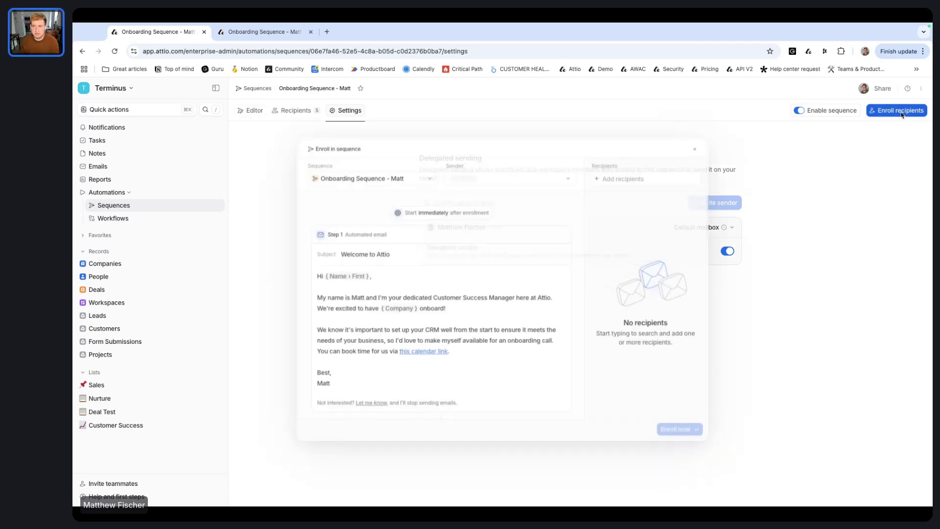
click(695, 148)
click(307, 111)
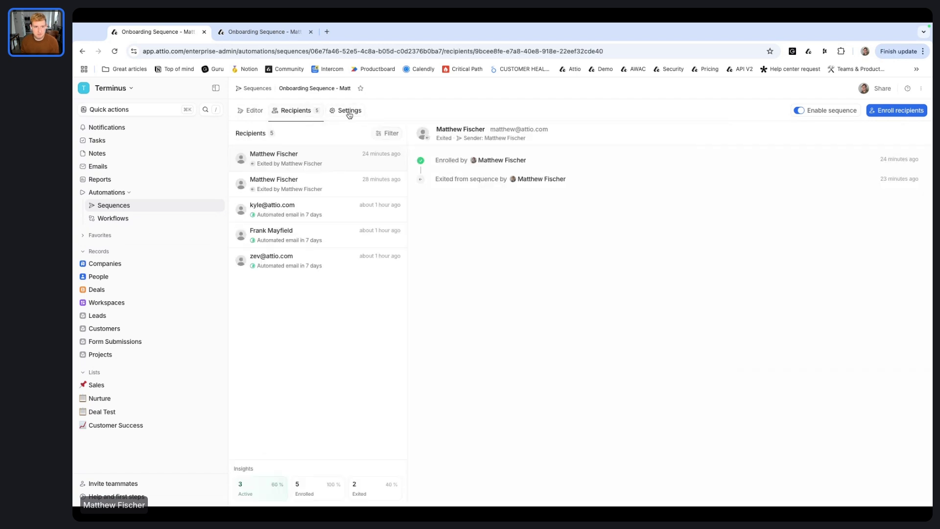
click(901, 112)
click(646, 178)
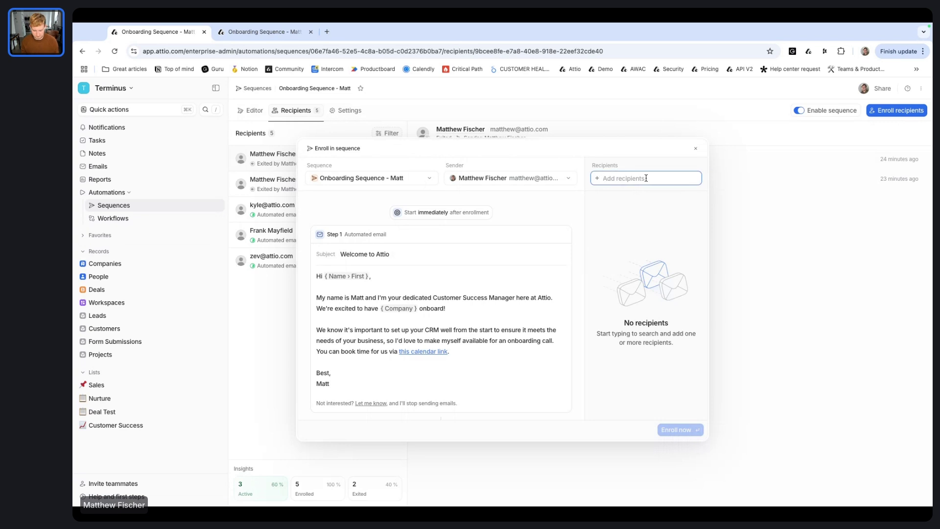
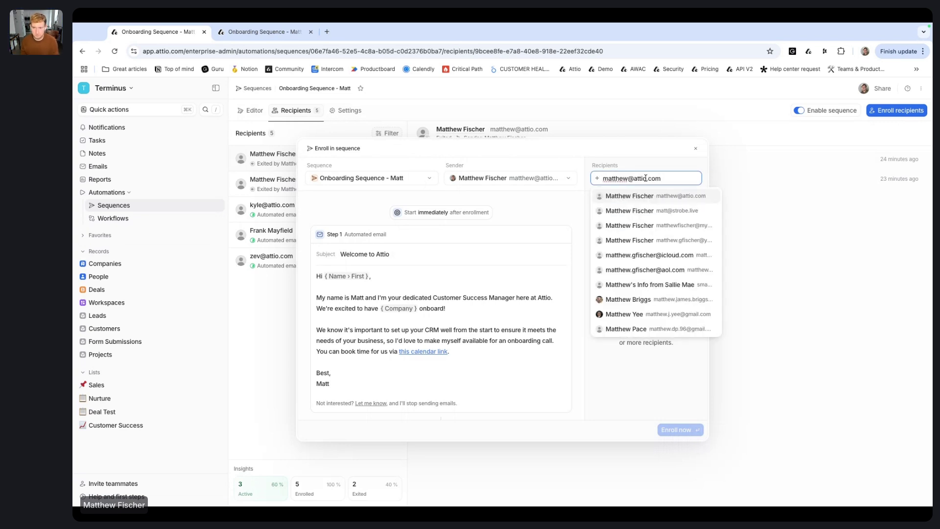
click(649, 197)
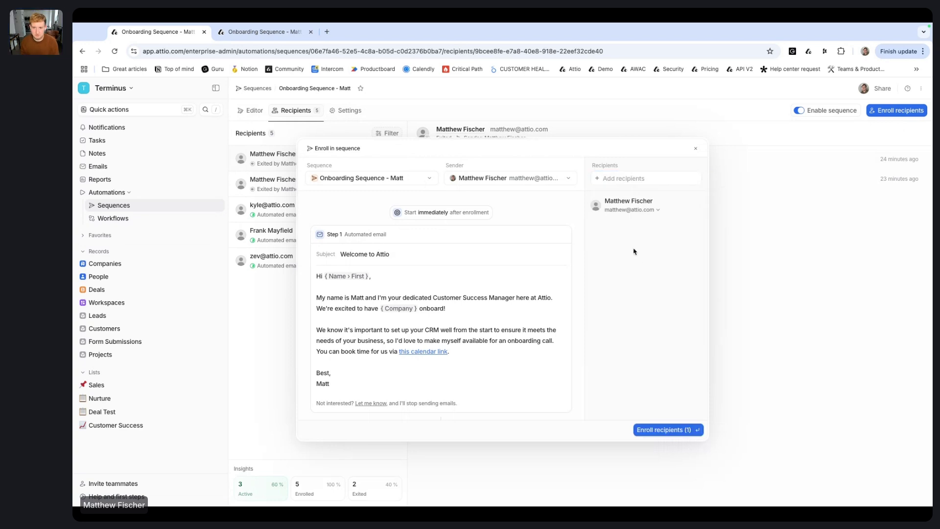
click(668, 431)
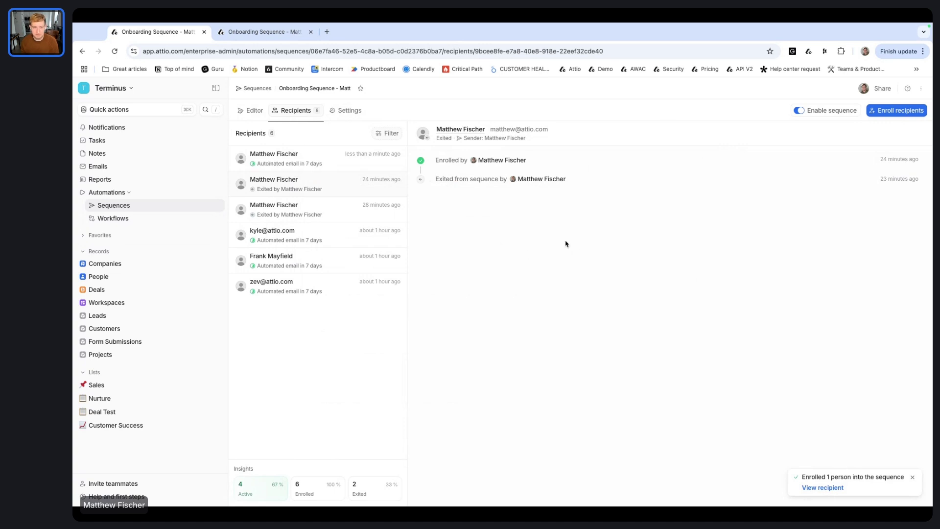
Step: Begin enrolling the same contact again, then close the enrollment dialog without enrolling
click(911, 110)
click(617, 178)
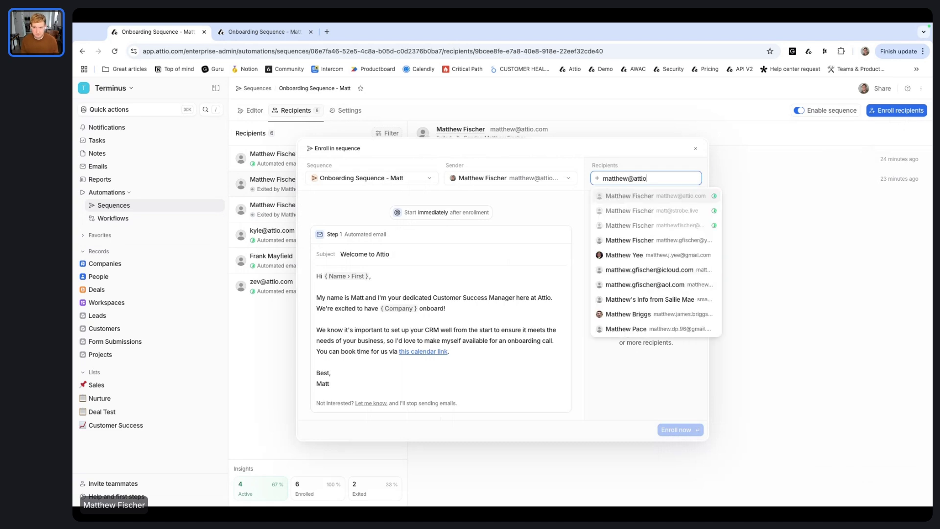
mouse_move(713, 197)
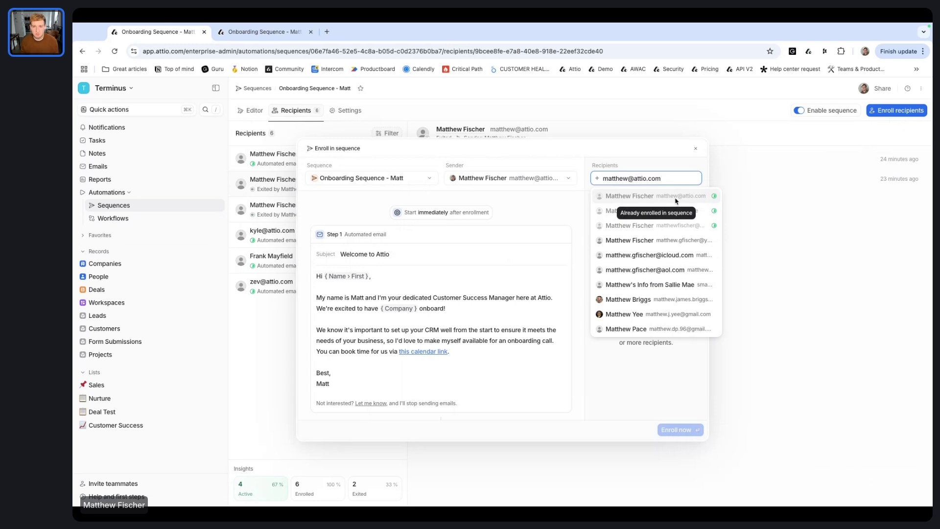
click(691, 169)
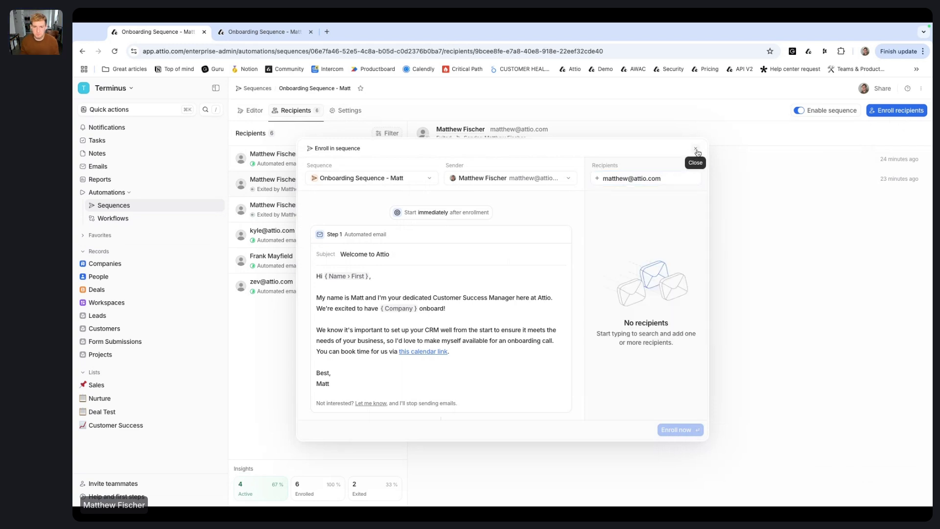
click(697, 151)
Step: Exit the newest recipient from the sequence and open the People records list
click(330, 160)
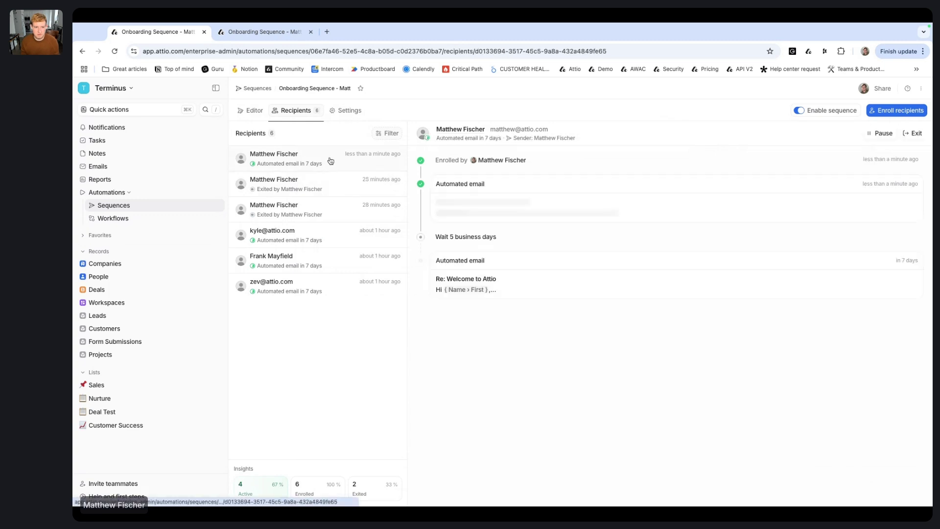
click(913, 133)
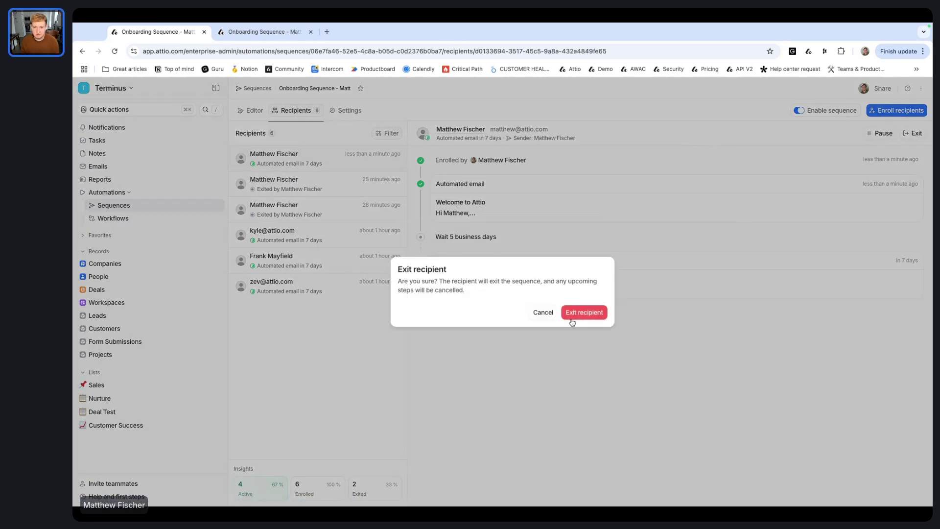
click(585, 314)
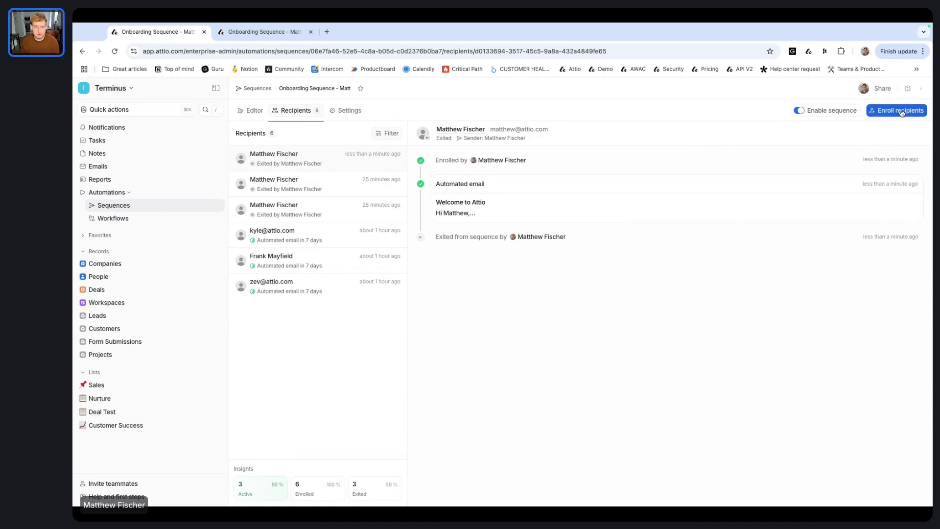
click(114, 276)
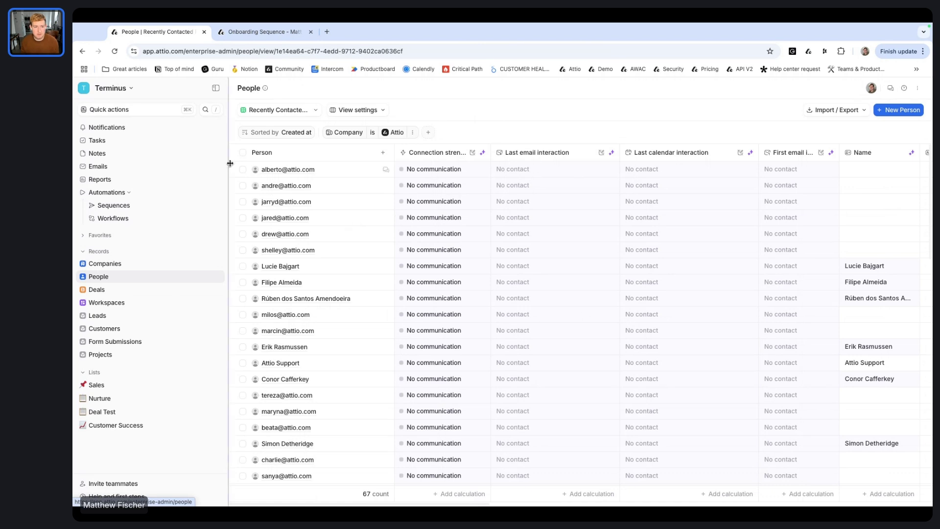
Step: Try enrolling all 67 selected people and dismiss the 50-recipient limit warning
click(242, 153)
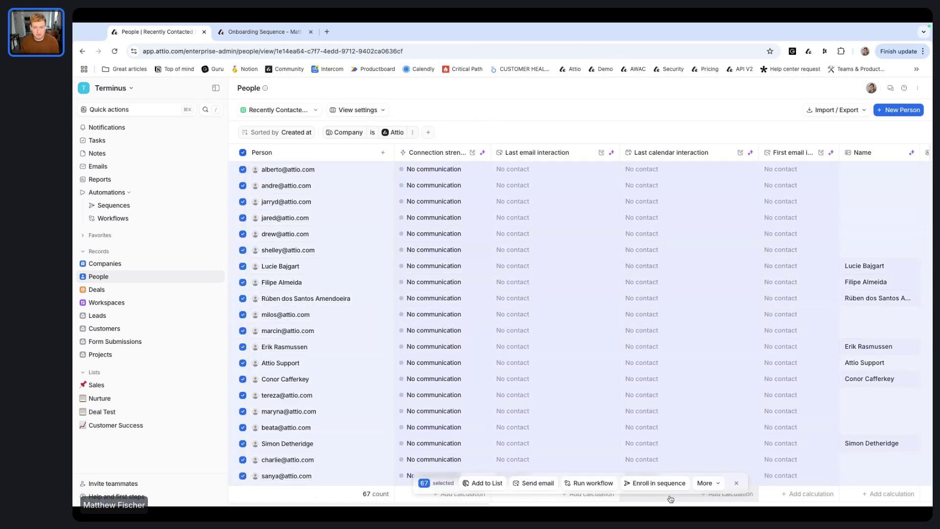
click(652, 485)
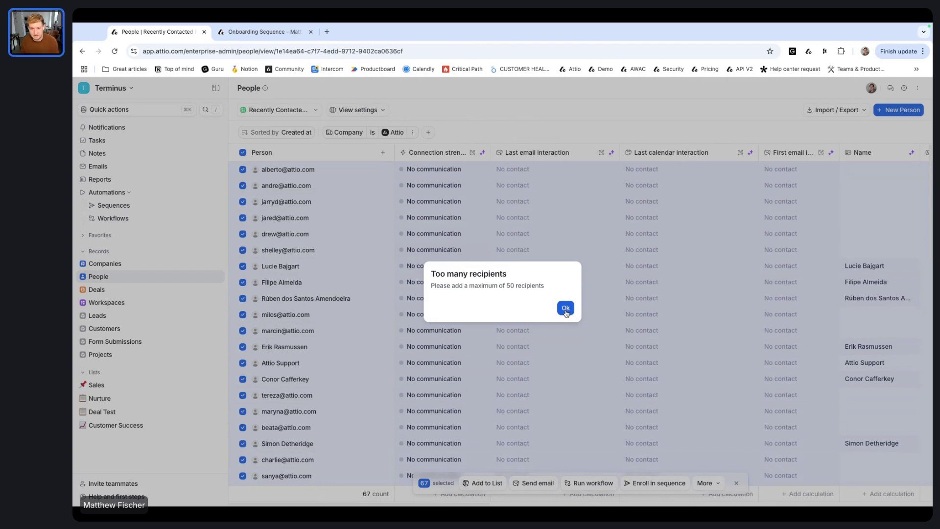
click(566, 308)
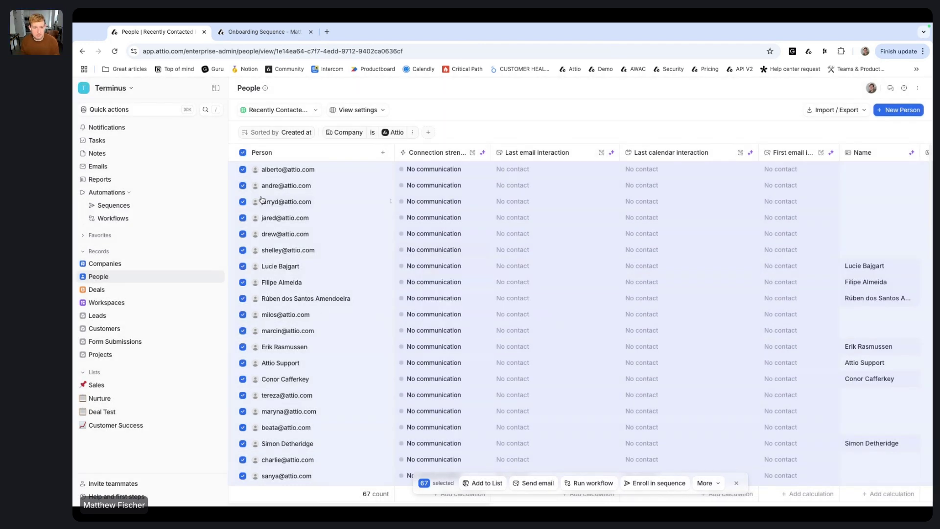
click(243, 170)
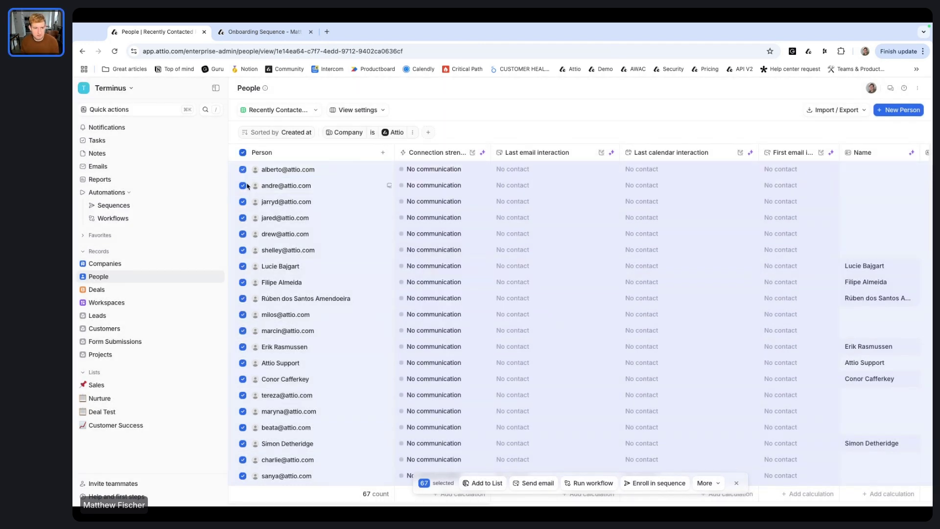
click(243, 154)
Step: Select four people and preview enrolling them in the presenter's onboarding sequence, without enrolling
click(242, 169)
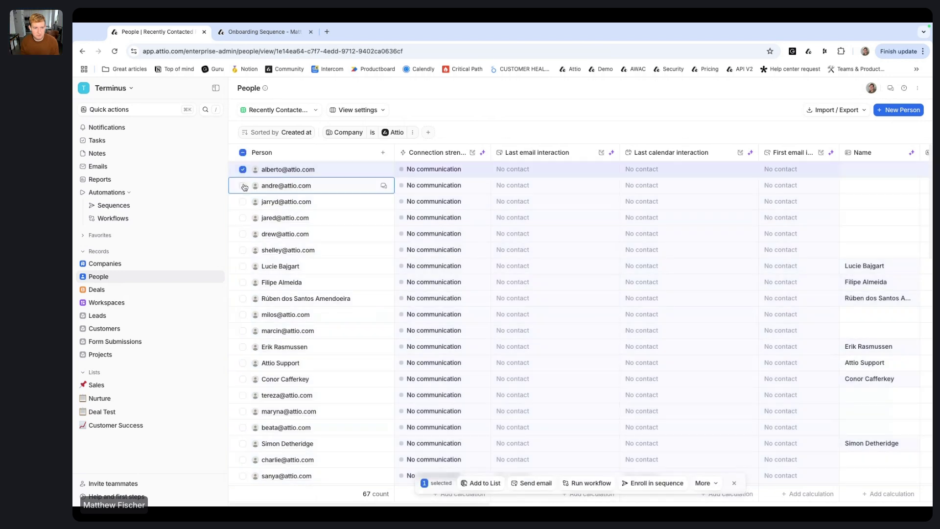
click(243, 186)
click(243, 202)
click(243, 218)
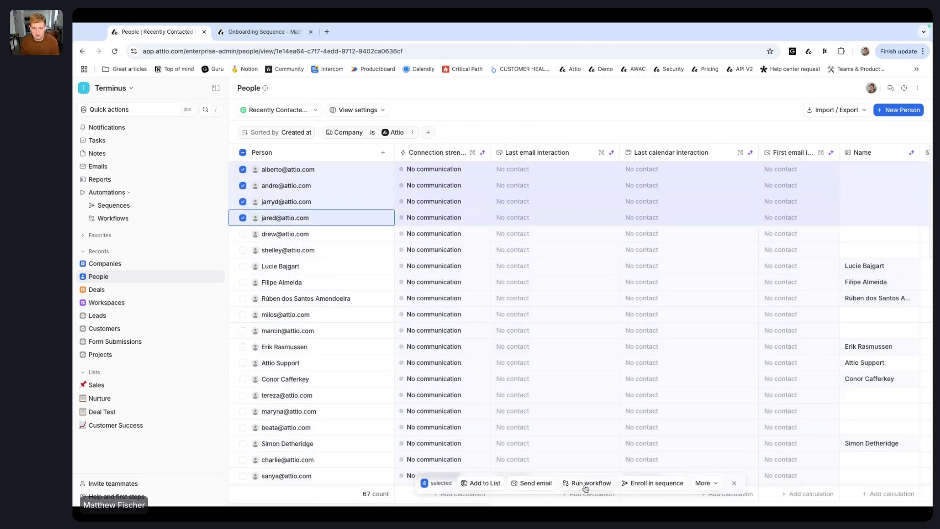
click(647, 484)
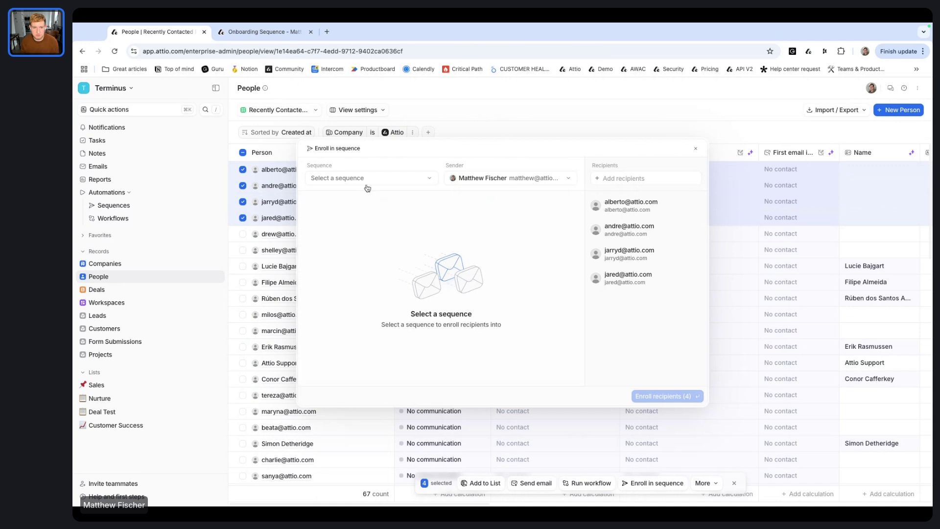
click(392, 180)
click(373, 218)
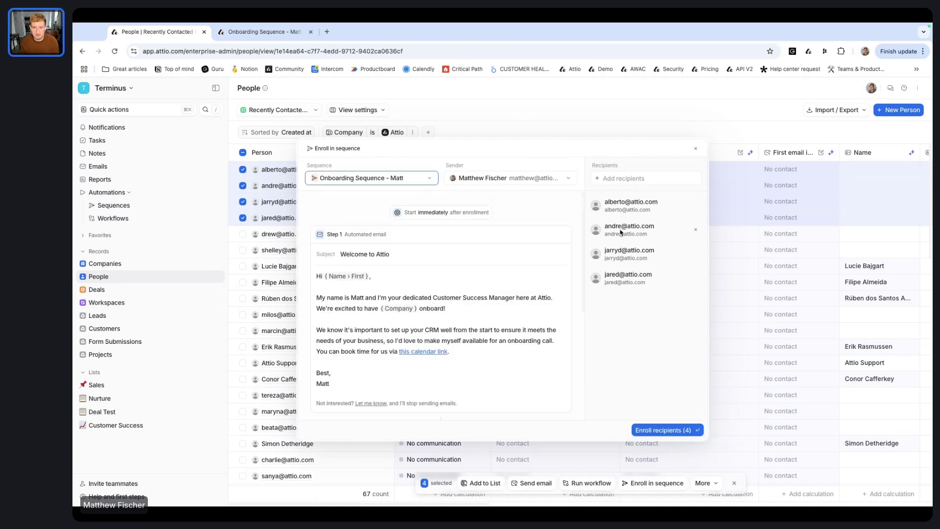
scroll(481, 312, down, 5)
scroll(481, 312, up, 5)
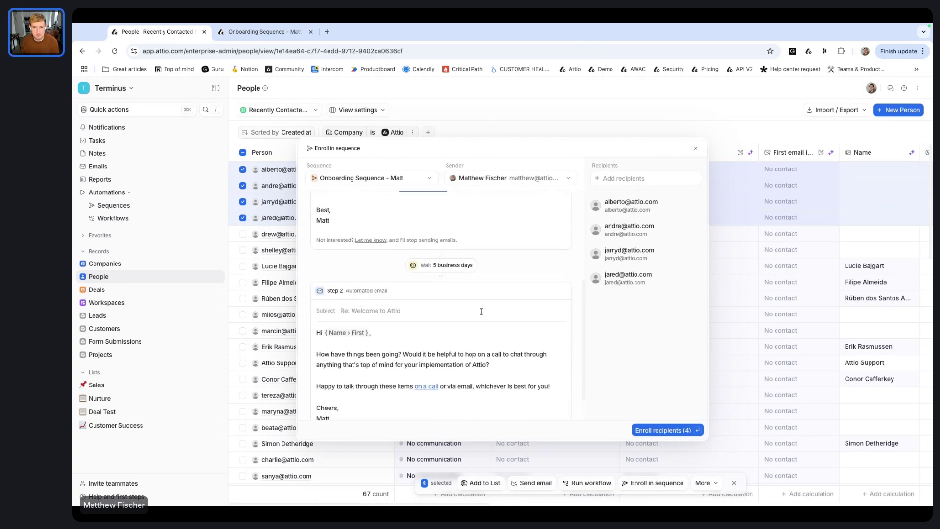
click(695, 148)
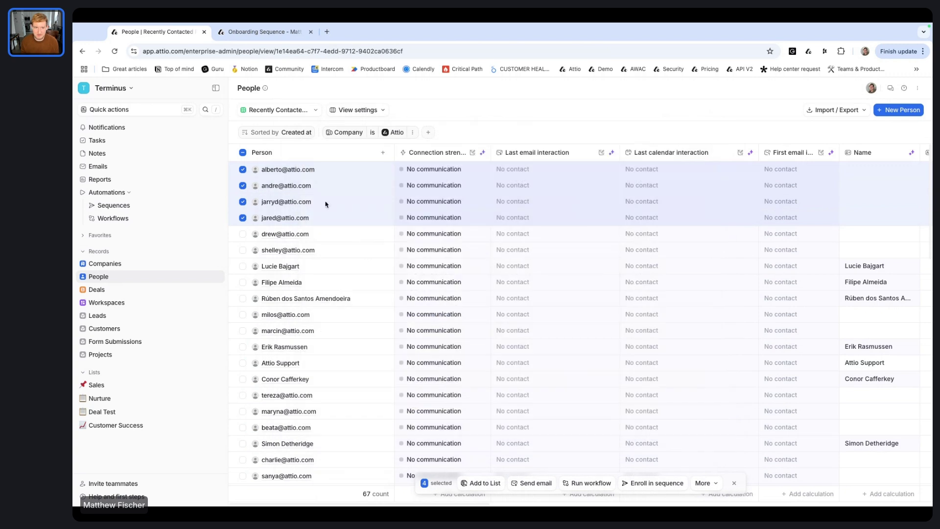
Step: Clear the selection and open the presenter's person record by searching his email address
click(243, 153)
click(243, 153)
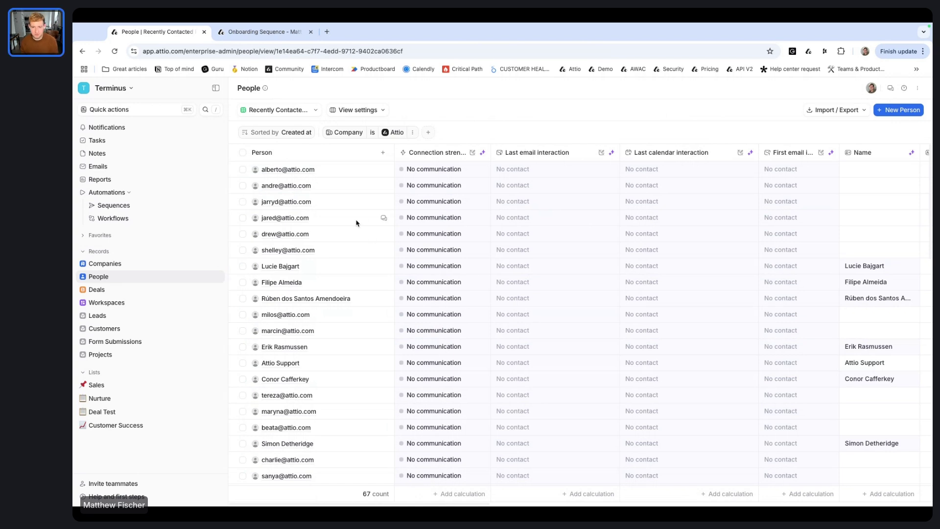
click(205, 109)
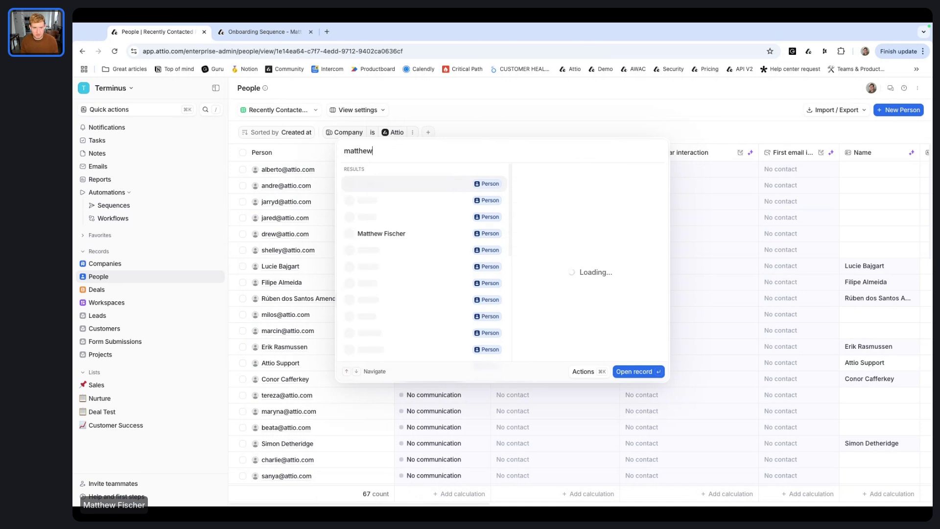
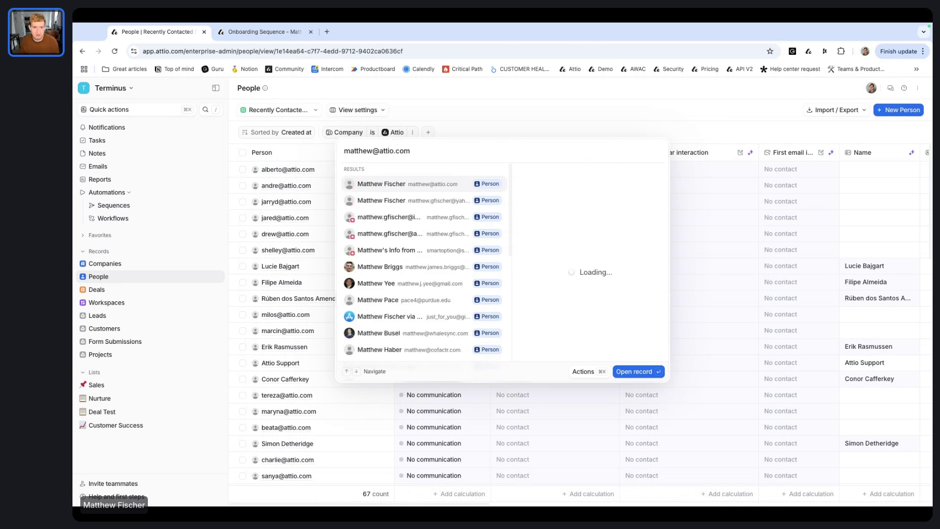
click(503, 185)
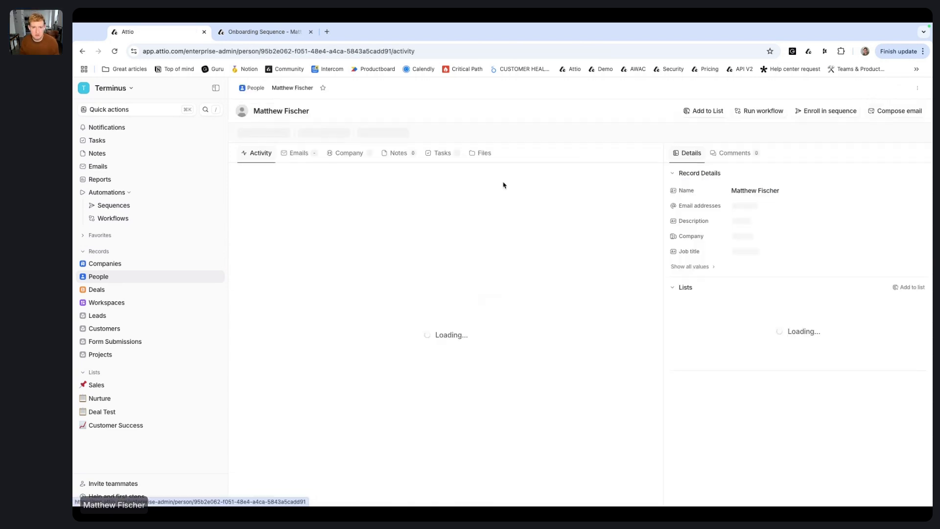
Step: Check the sequence choices for enrolling this person, then close without enrolling
click(826, 112)
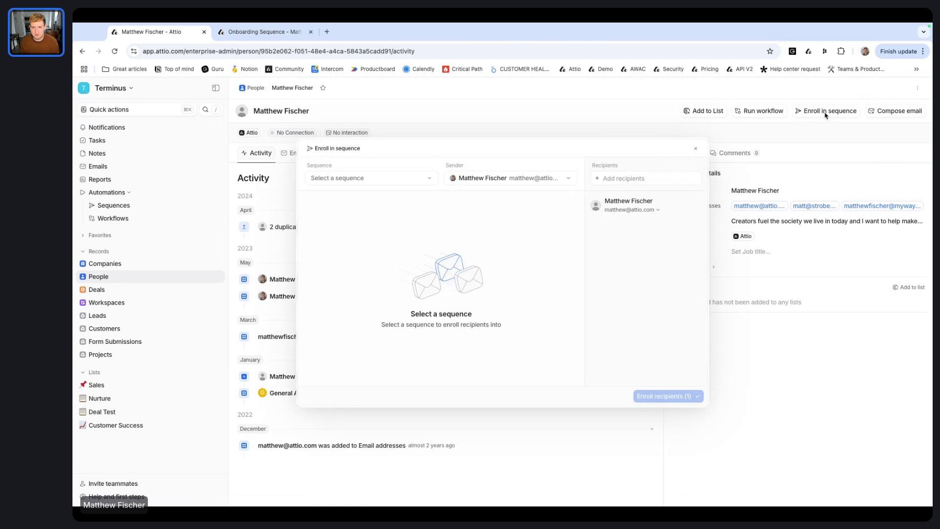
click(406, 180)
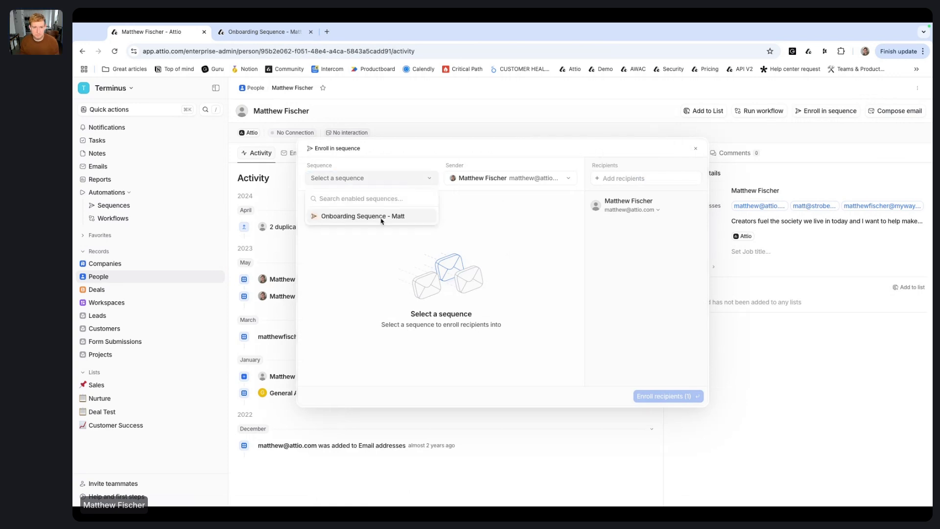
click(695, 149)
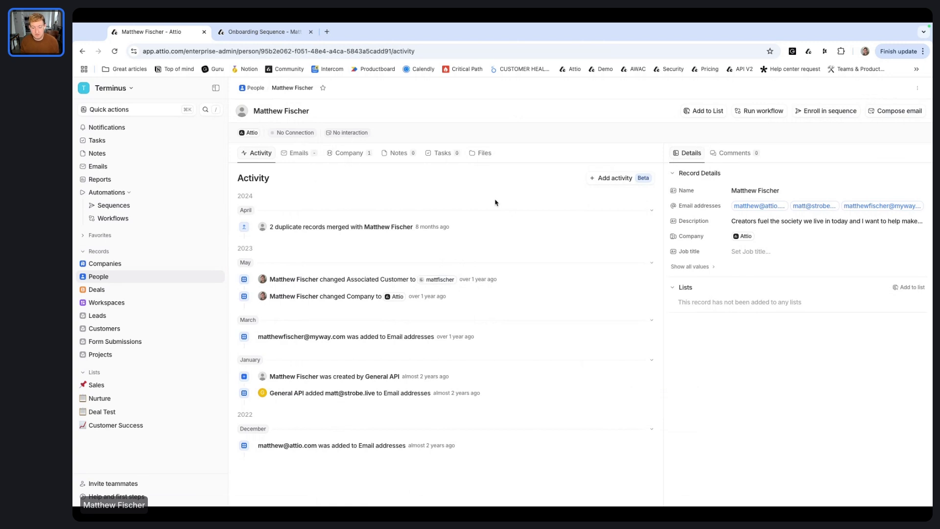
Step: Inspect Onboarding Sequence's Record-added-to-list trigger and Enroll step, then open the Customer Success list
click(128, 218)
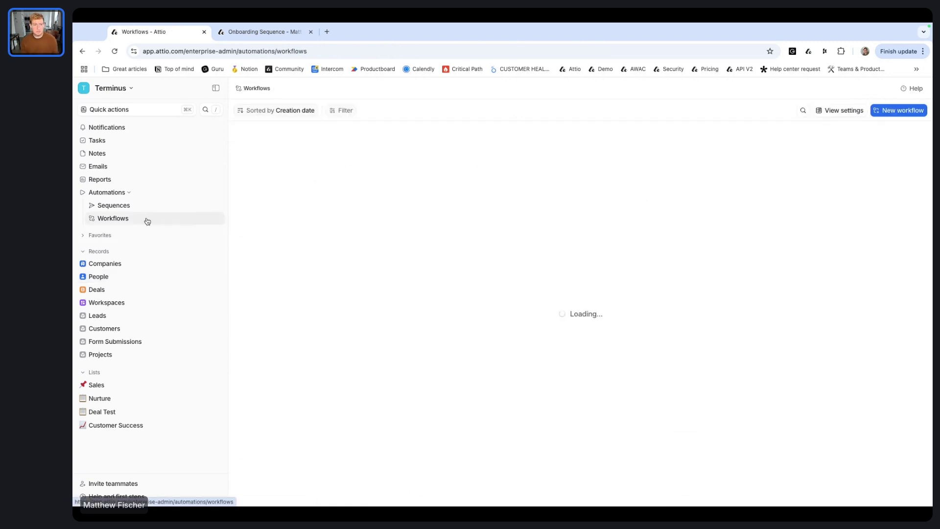
click(424, 257)
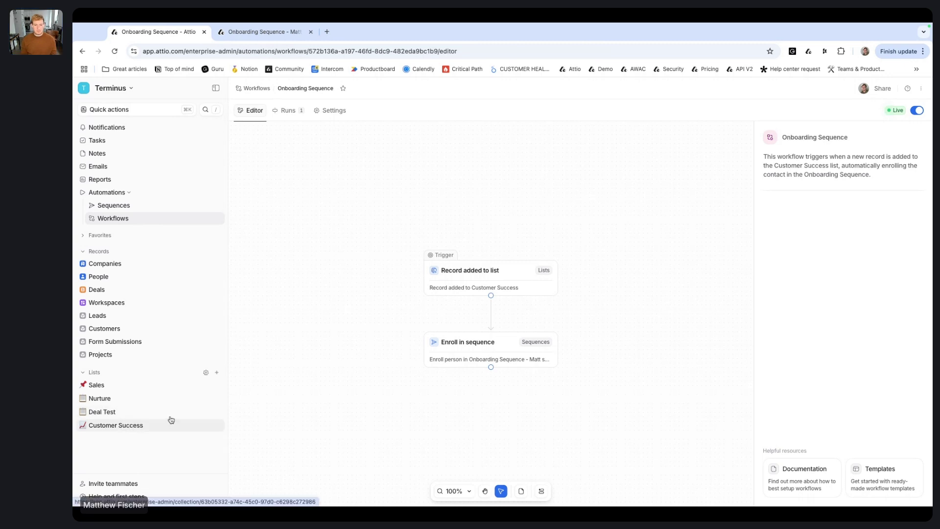
click(497, 276)
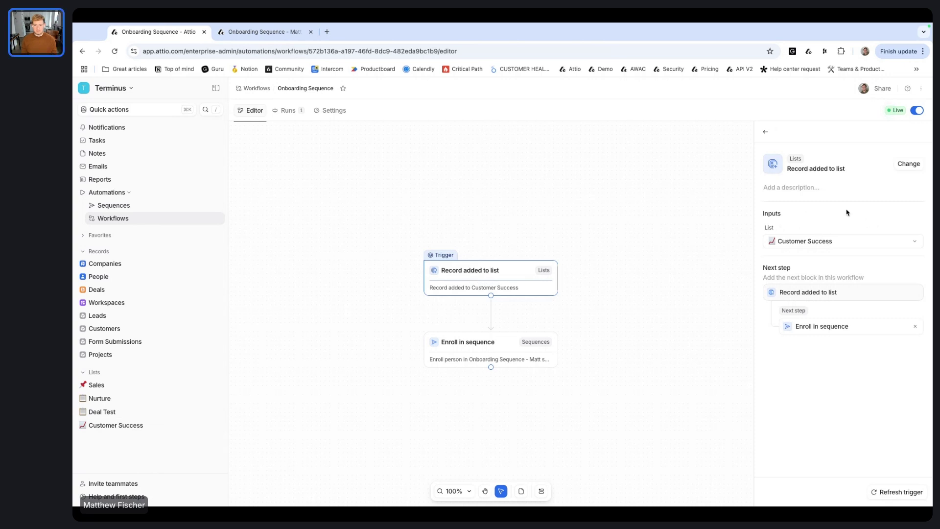
click(492, 347)
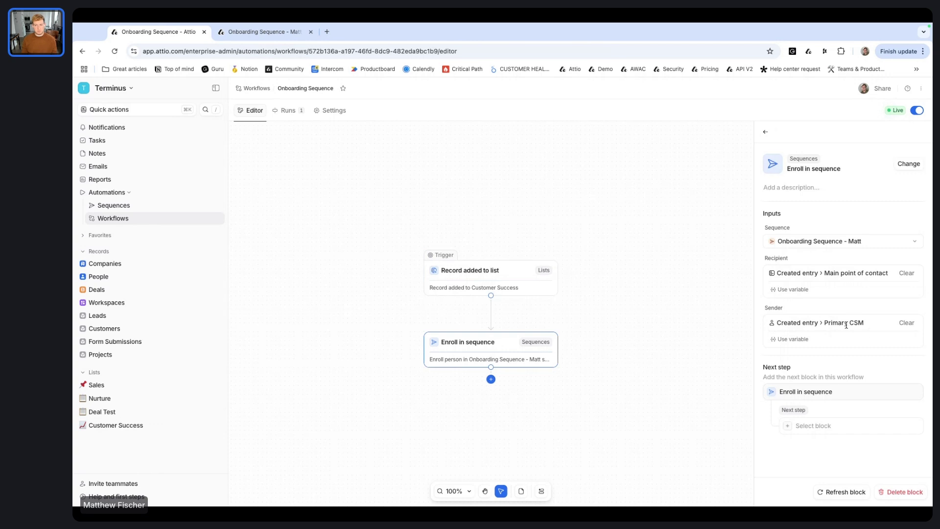
click(766, 132)
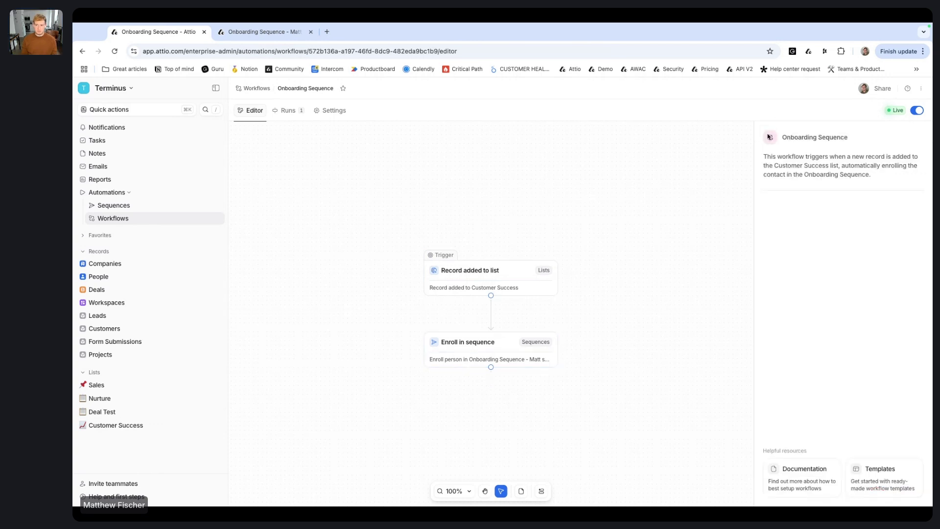
click(123, 425)
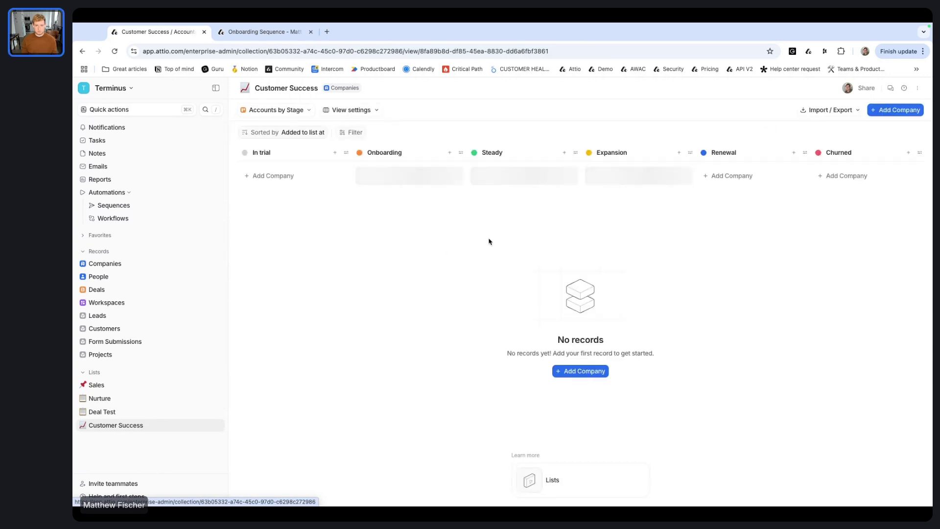
Step: Start adding a company to the Onboarding stage and choose Attio (attio.com)
click(404, 179)
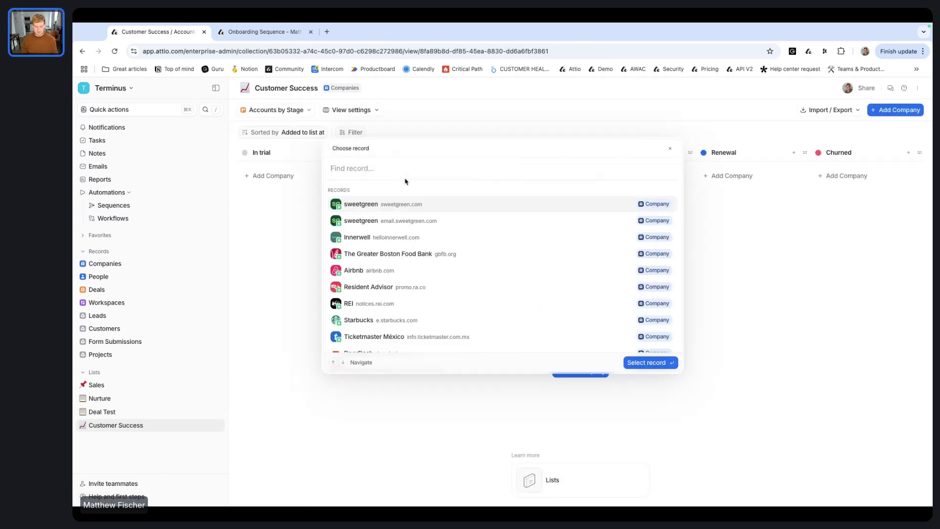
text(attio)
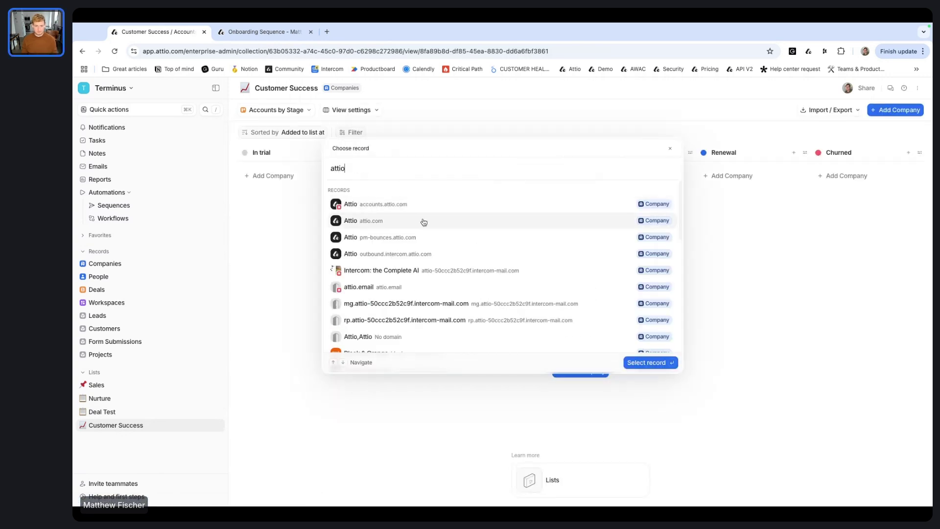
click(422, 221)
scroll(429, 273, down, 2)
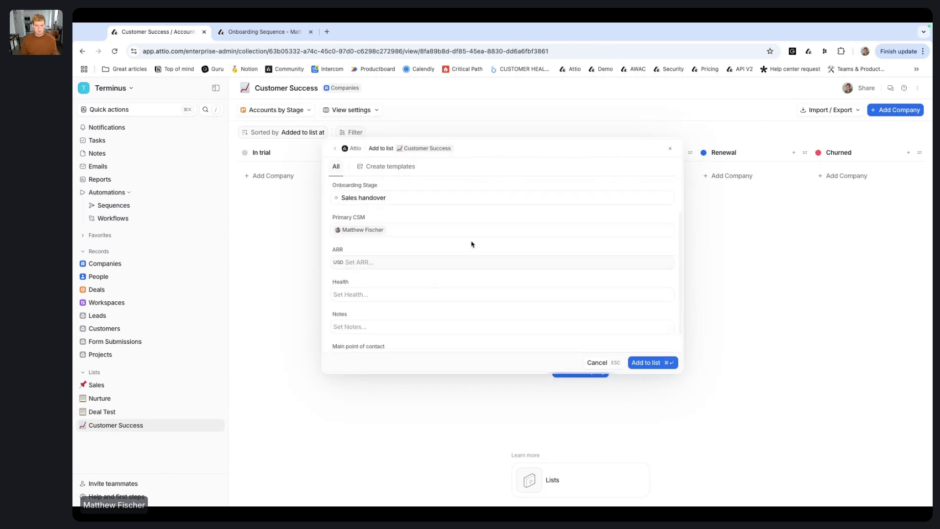
scroll(443, 294, down, 1)
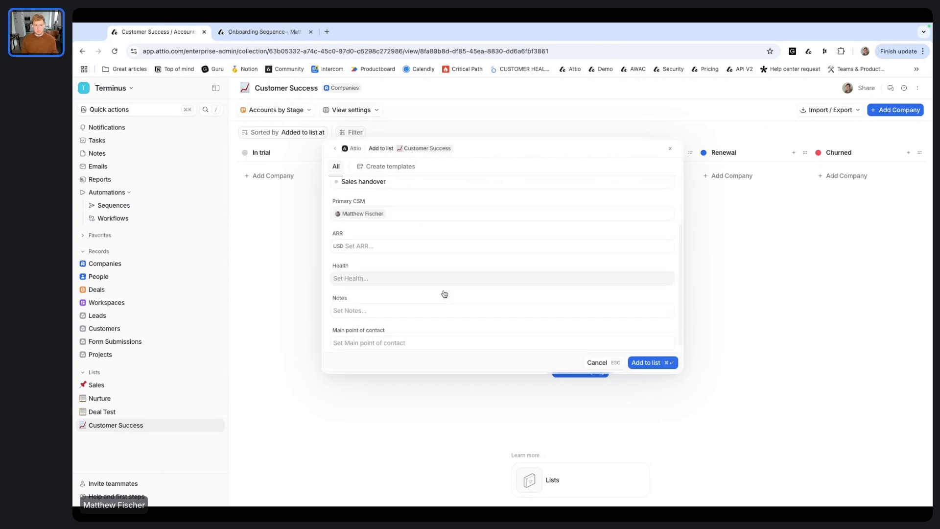
Step: Set the main point of contact by searching the person's e-mail, then add Attio to the list
click(441, 337)
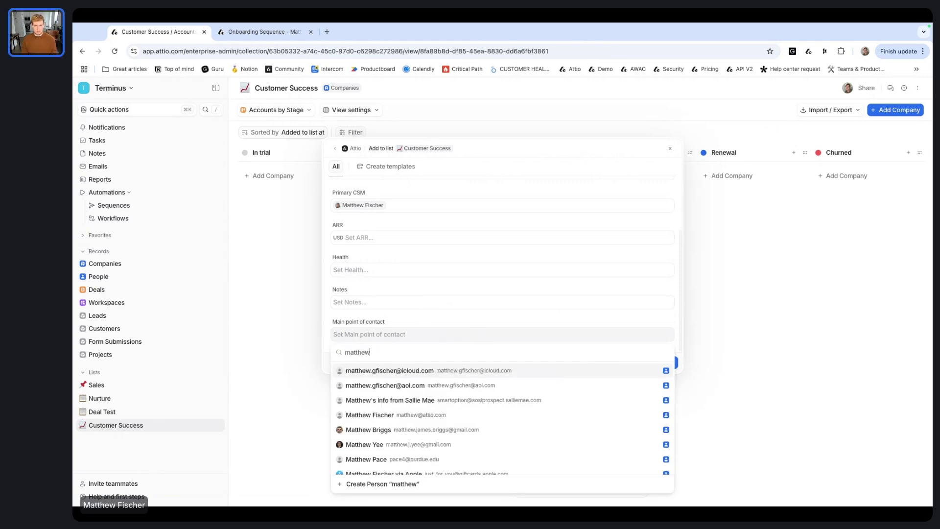
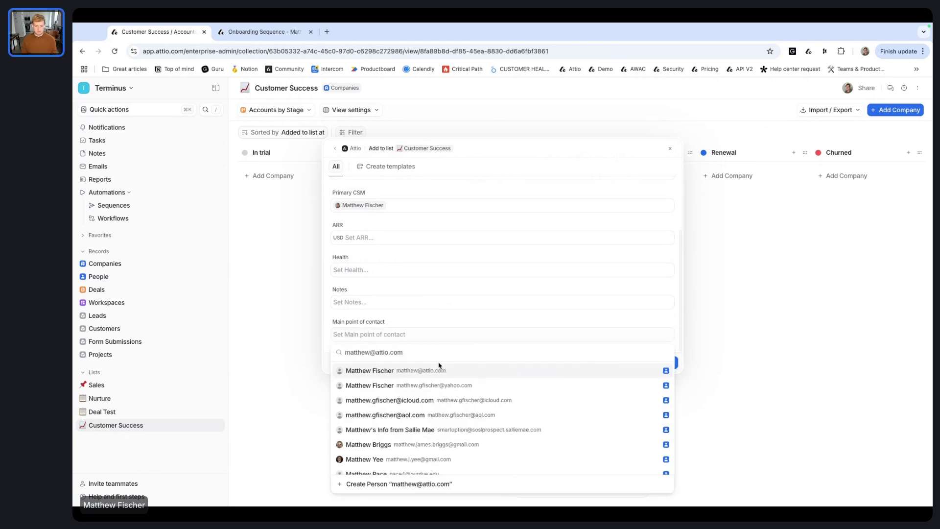
click(419, 370)
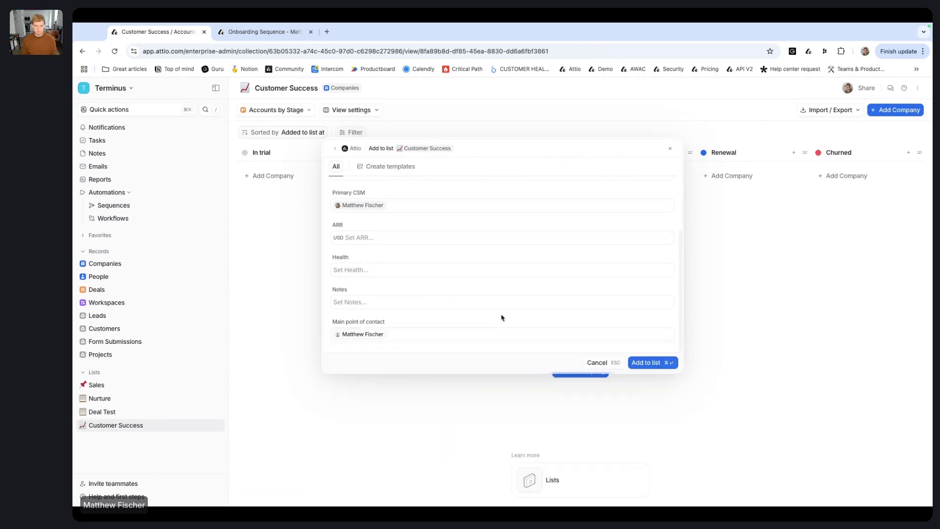
click(653, 365)
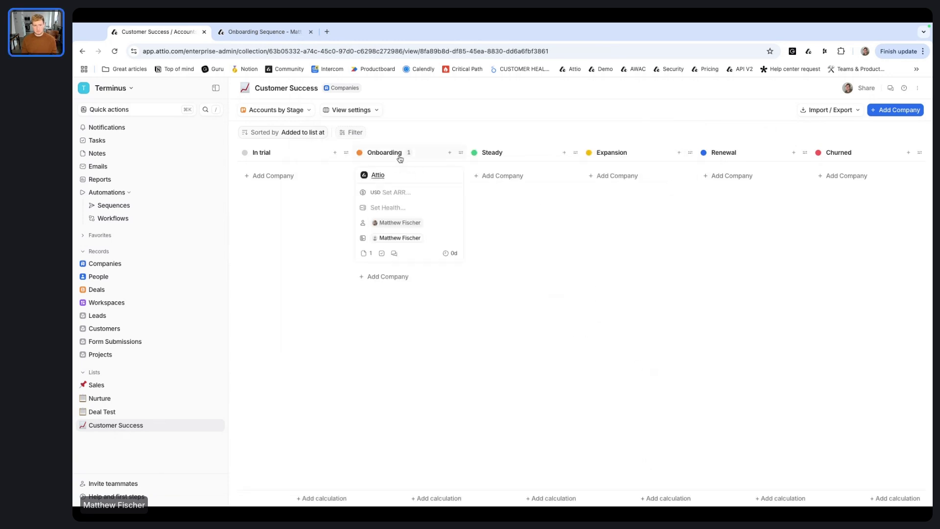
Step: Open Onboarding Sequence's Runs and inspect Run #2's trigger and Enroll in sequence details
click(119, 218)
click(385, 258)
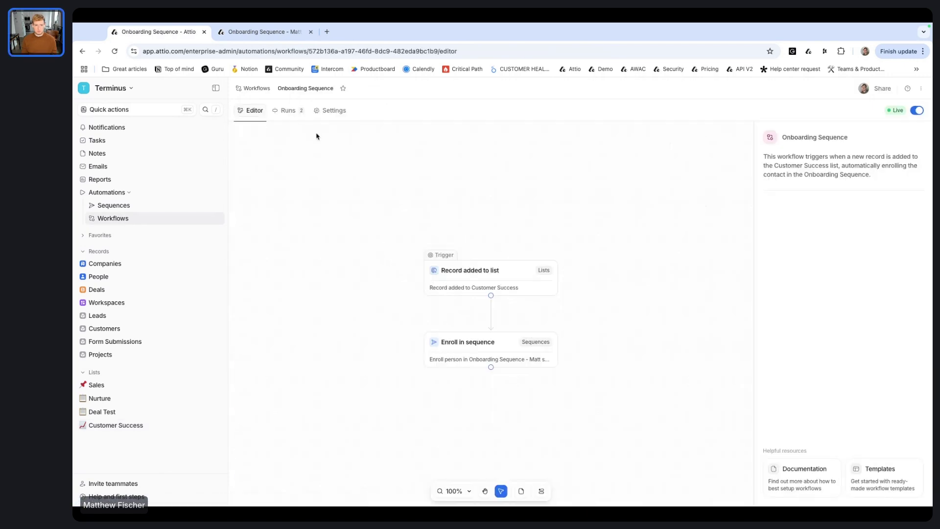
click(289, 111)
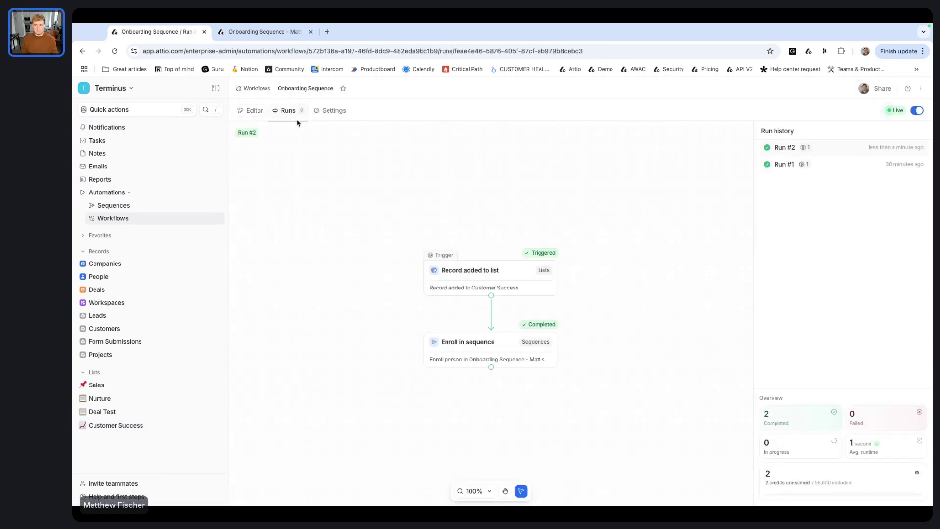
click(494, 281)
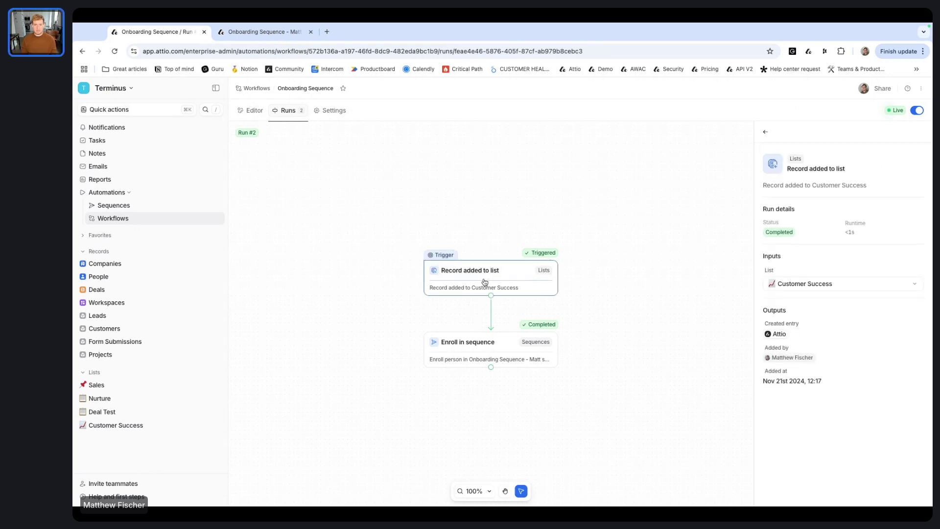
click(489, 352)
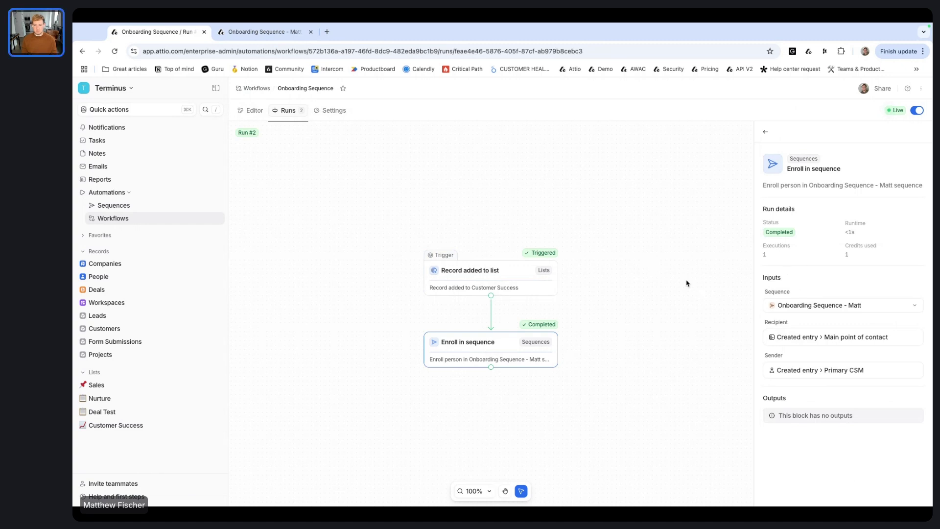
Step: Check the 7 recipients of Onboarding Sequence - Matt, return to its email steps, and show help
click(125, 209)
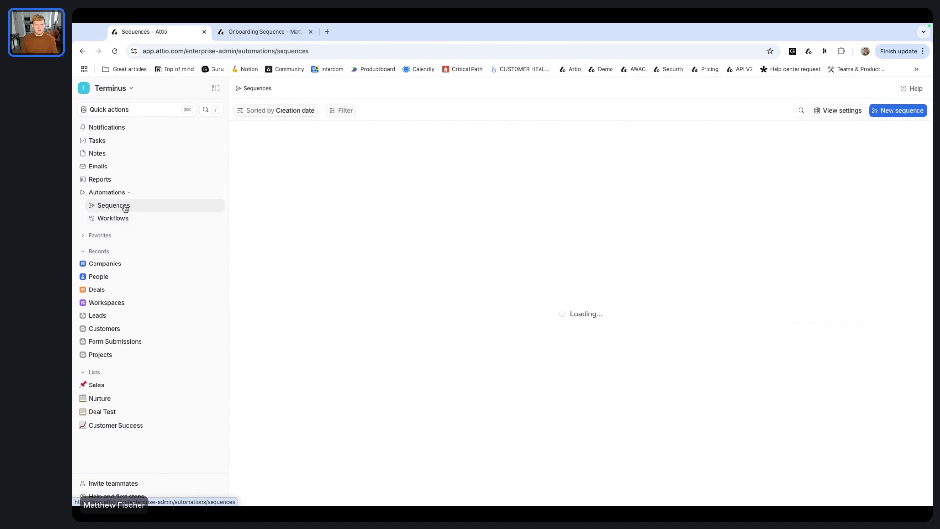
click(394, 257)
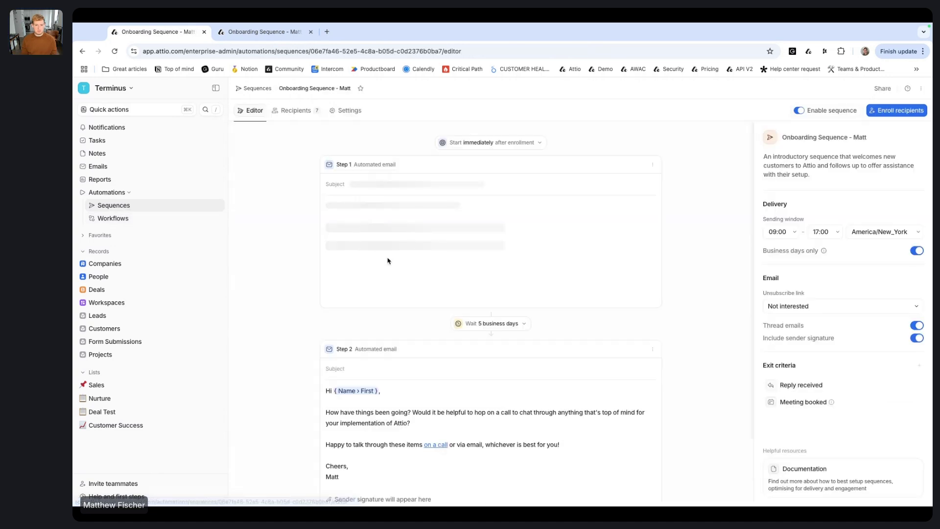
click(307, 112)
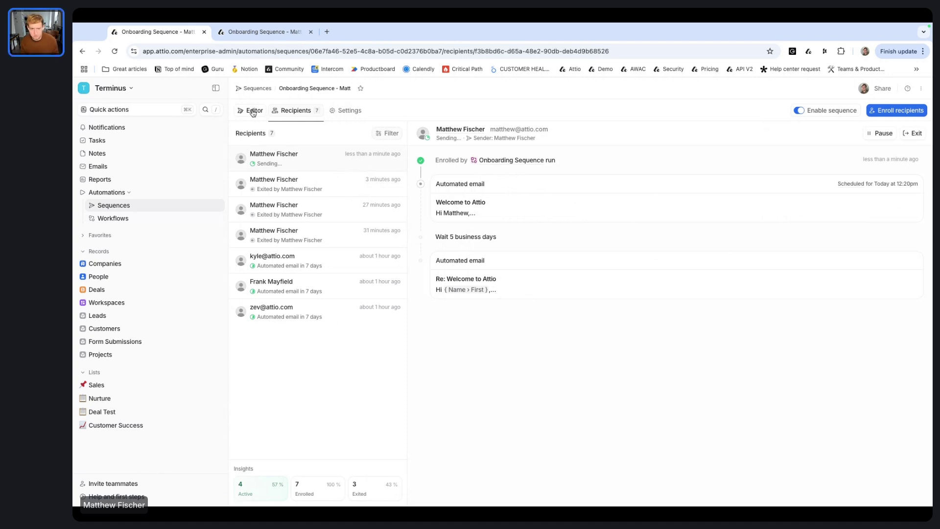
click(254, 111)
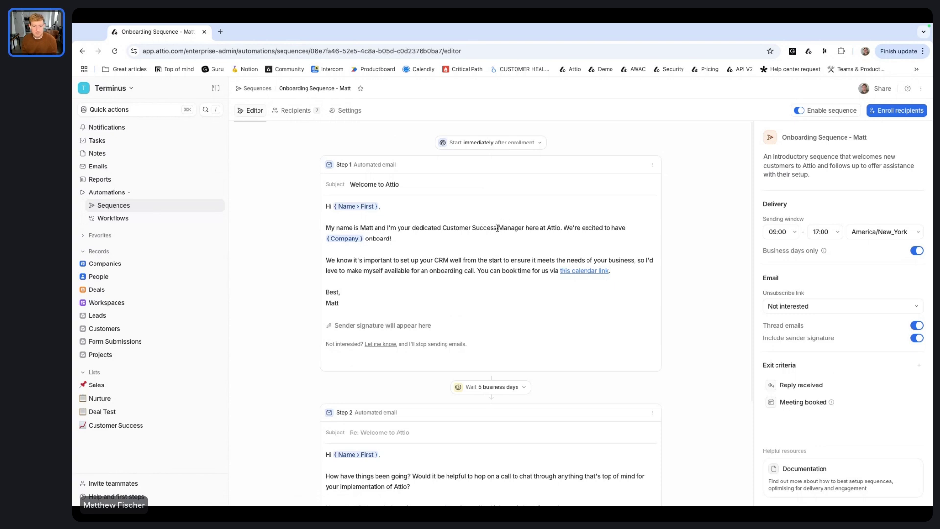
click(122, 498)
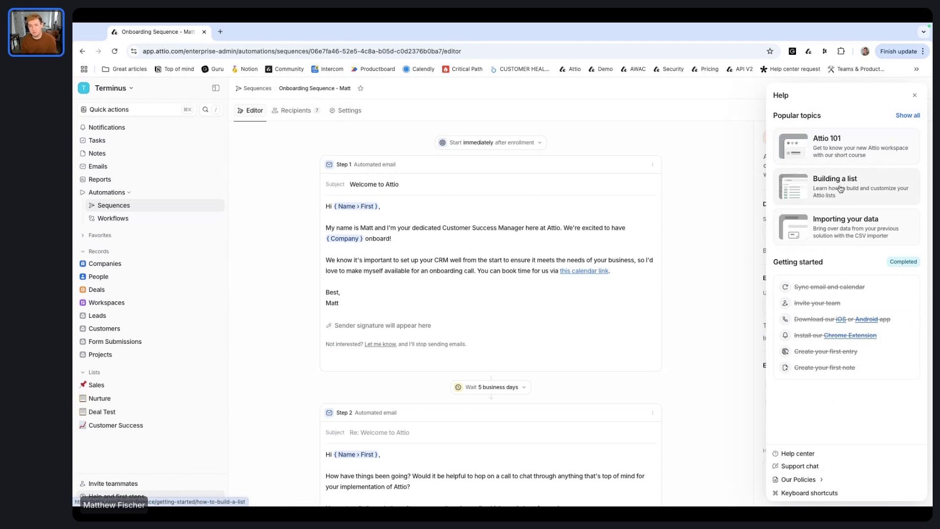
Step: In a new tab, search Google for 'attio help center' and open the Attio Help Center
key(super+t)
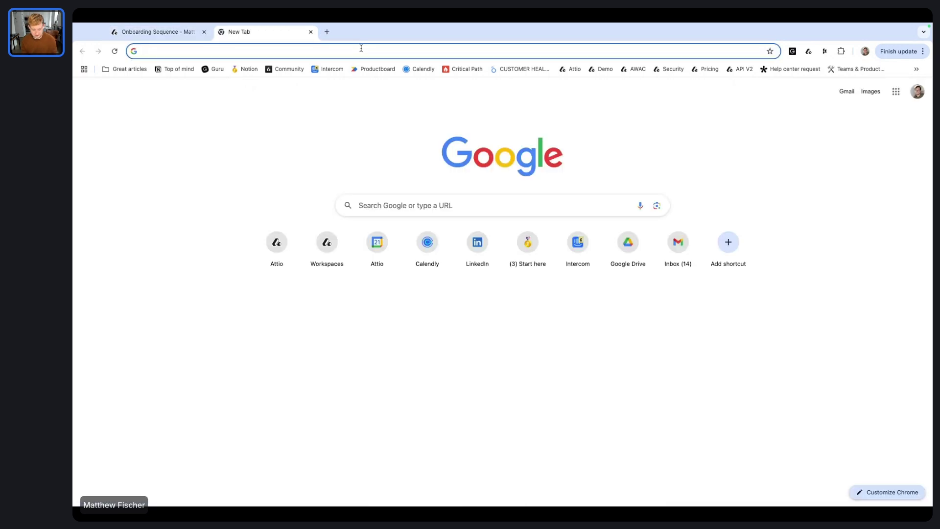
text(attio help center)
key(Return)
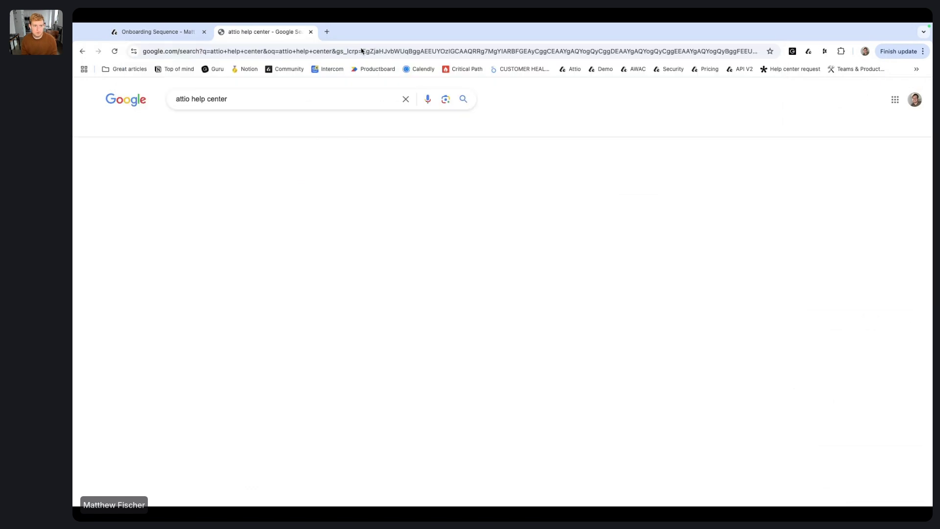
click(260, 200)
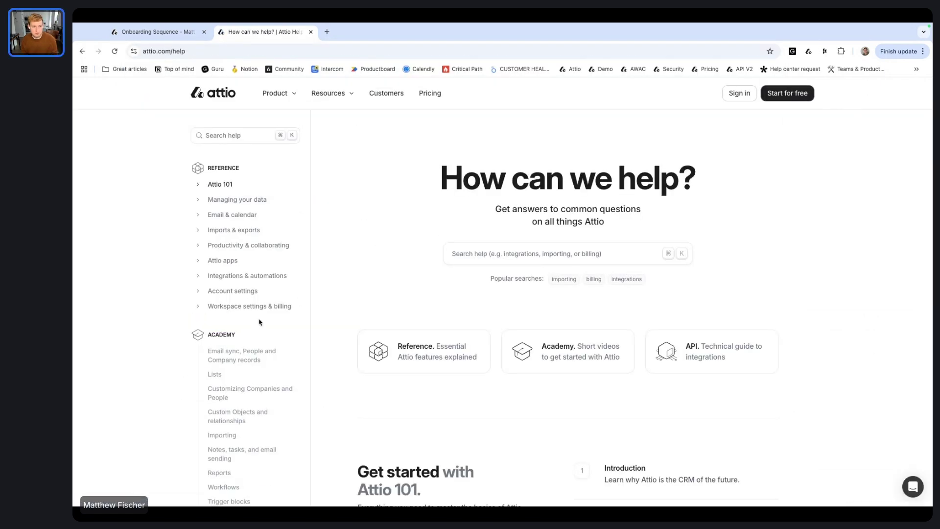
Step: Search 'sequen', reach the Sequences overview via Create a sequence, and return to the editor tab
click(259, 142)
text(sequen)
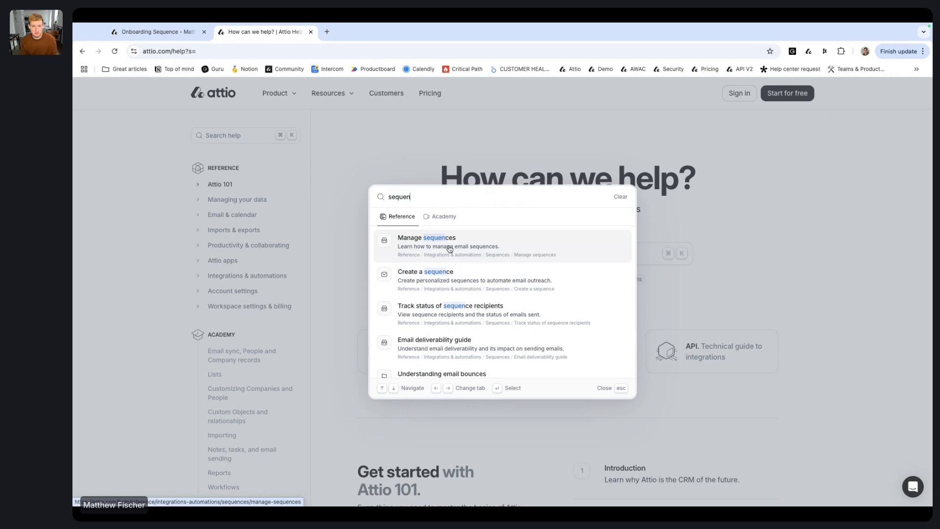
click(467, 280)
click(528, 135)
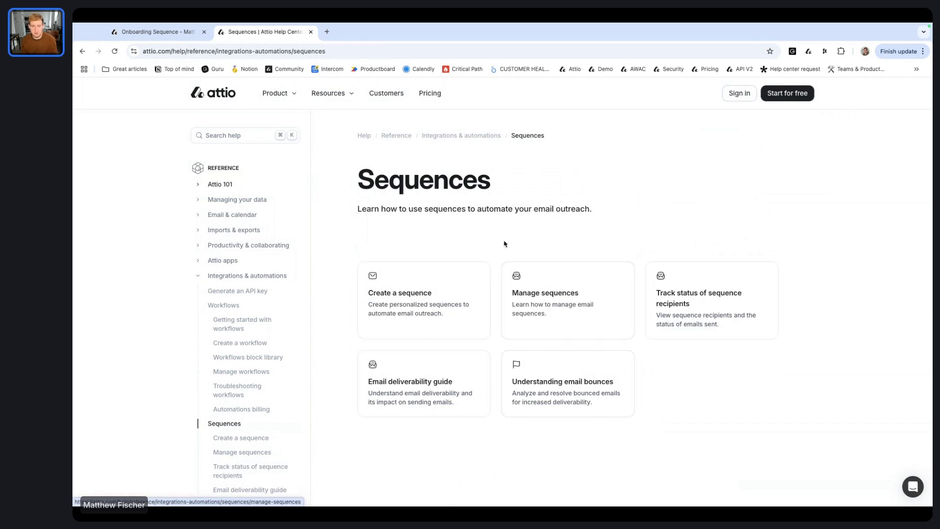
key(ctrl+shift+Tab)
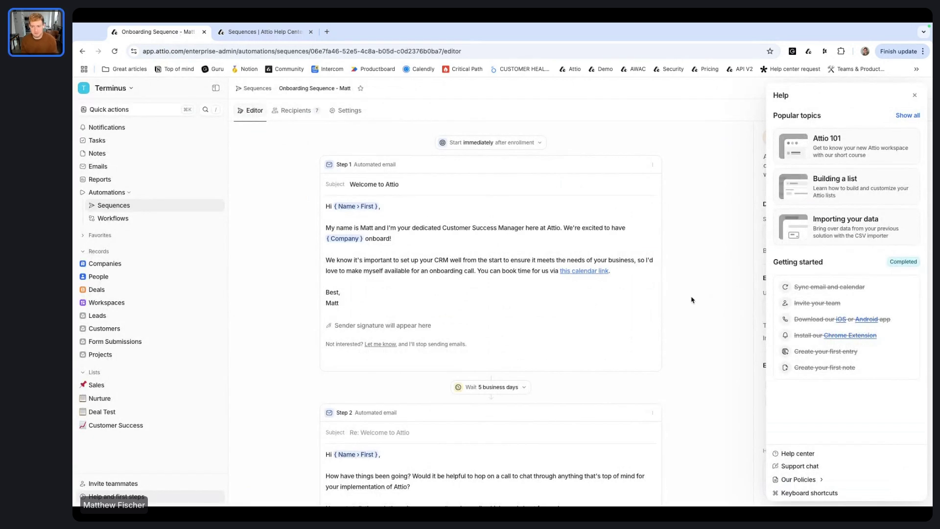
click(816, 467)
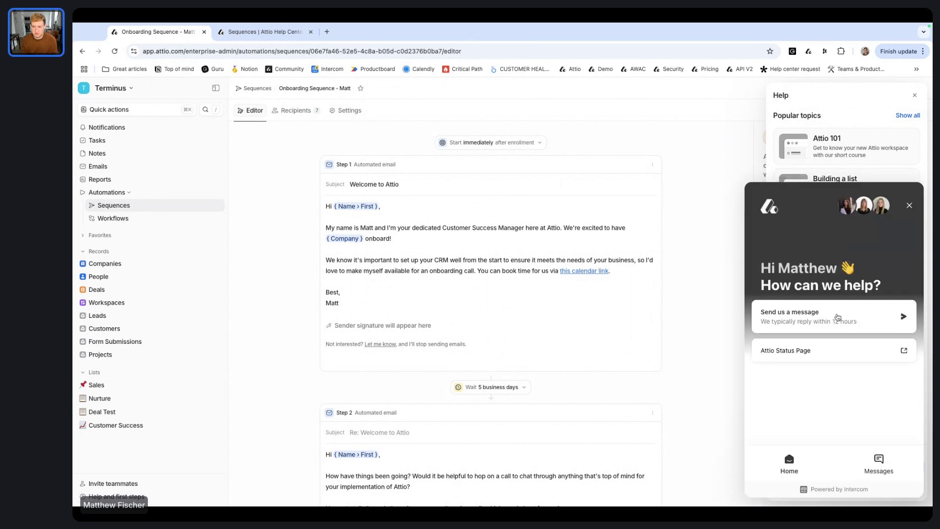
click(836, 318)
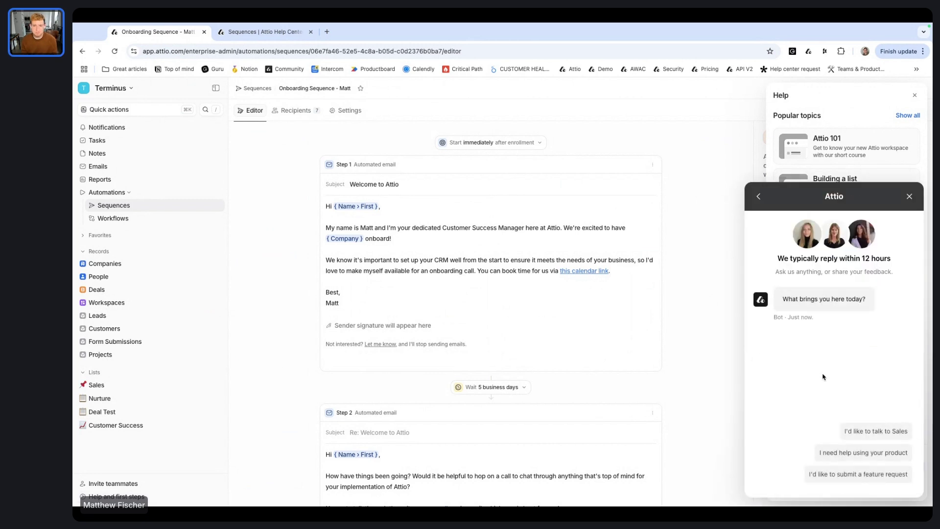
click(909, 197)
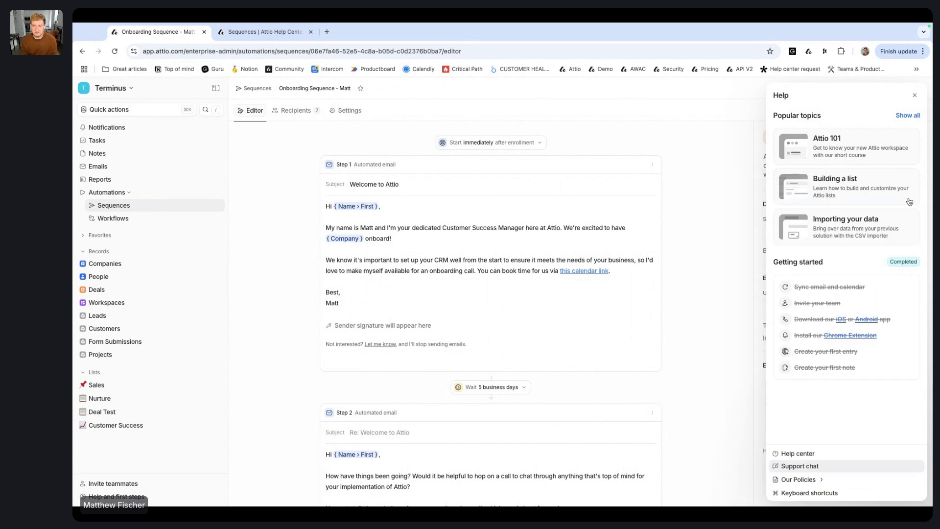